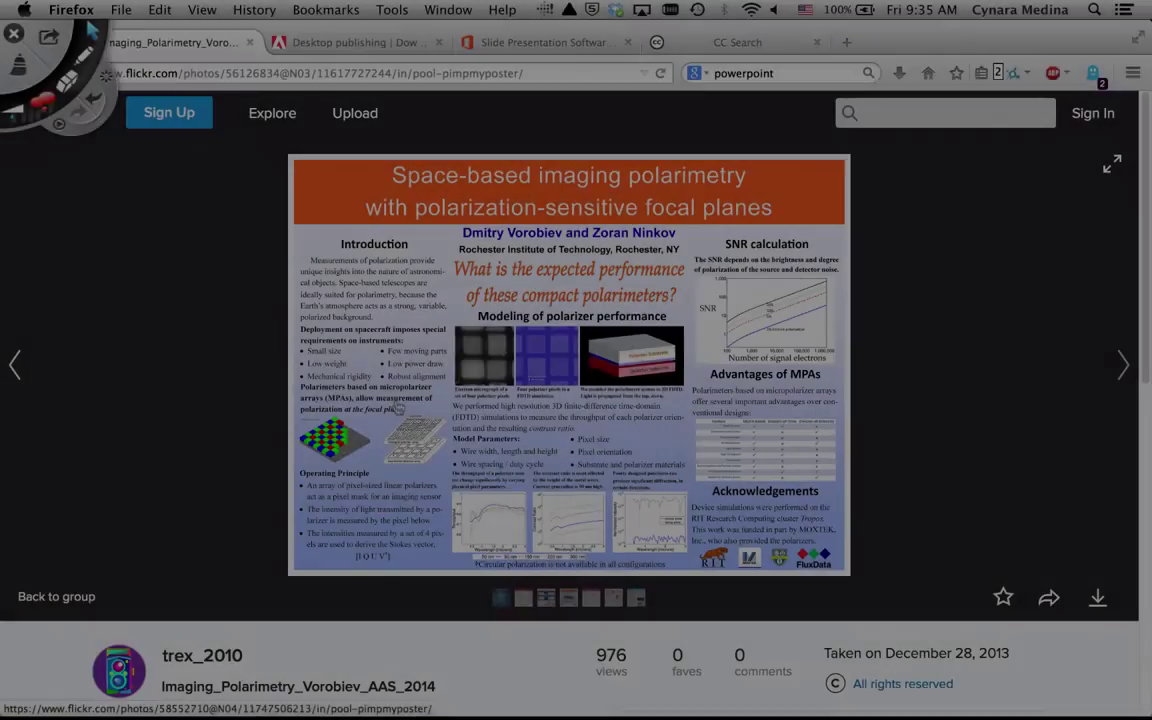
Page back through the Flickr poster examples to the 'All in the Family' poster
left_click(20, 360)
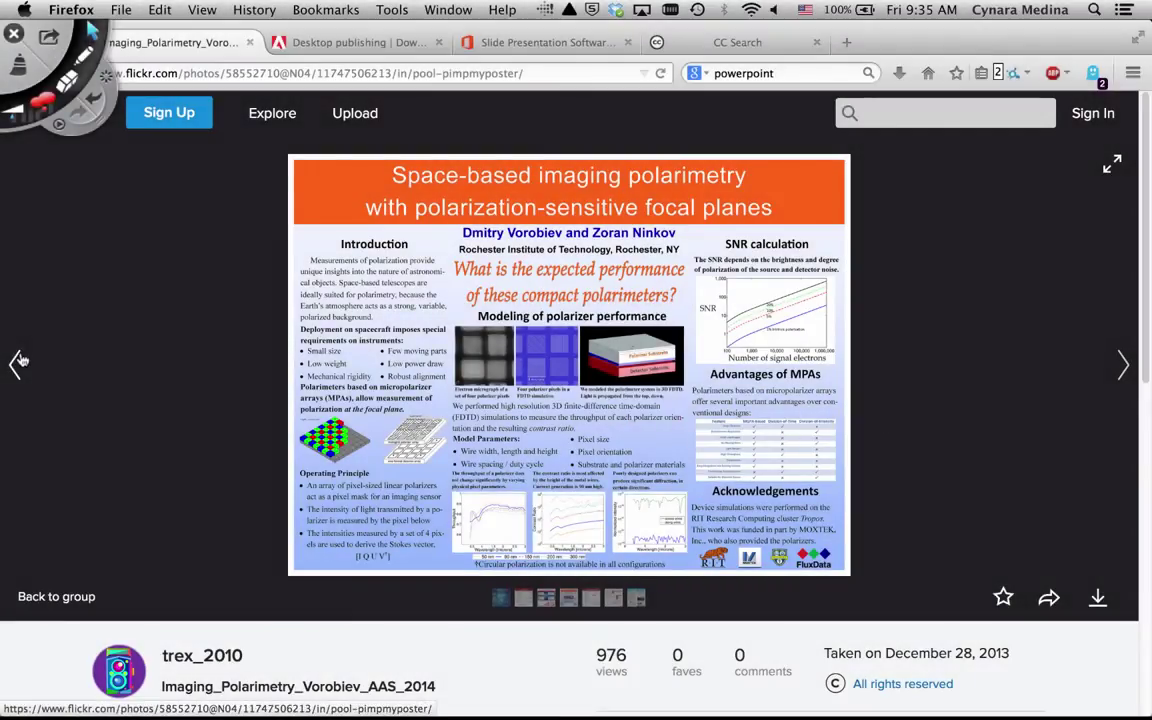
left_click(20, 360)
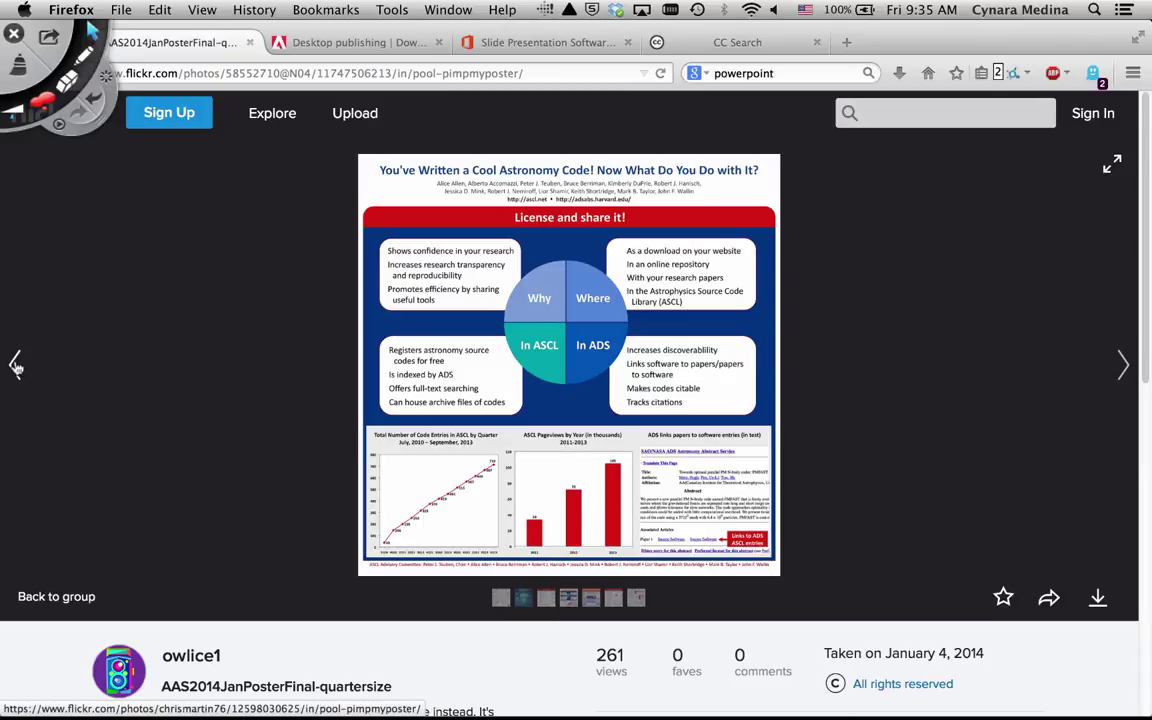
left_click(17, 364)
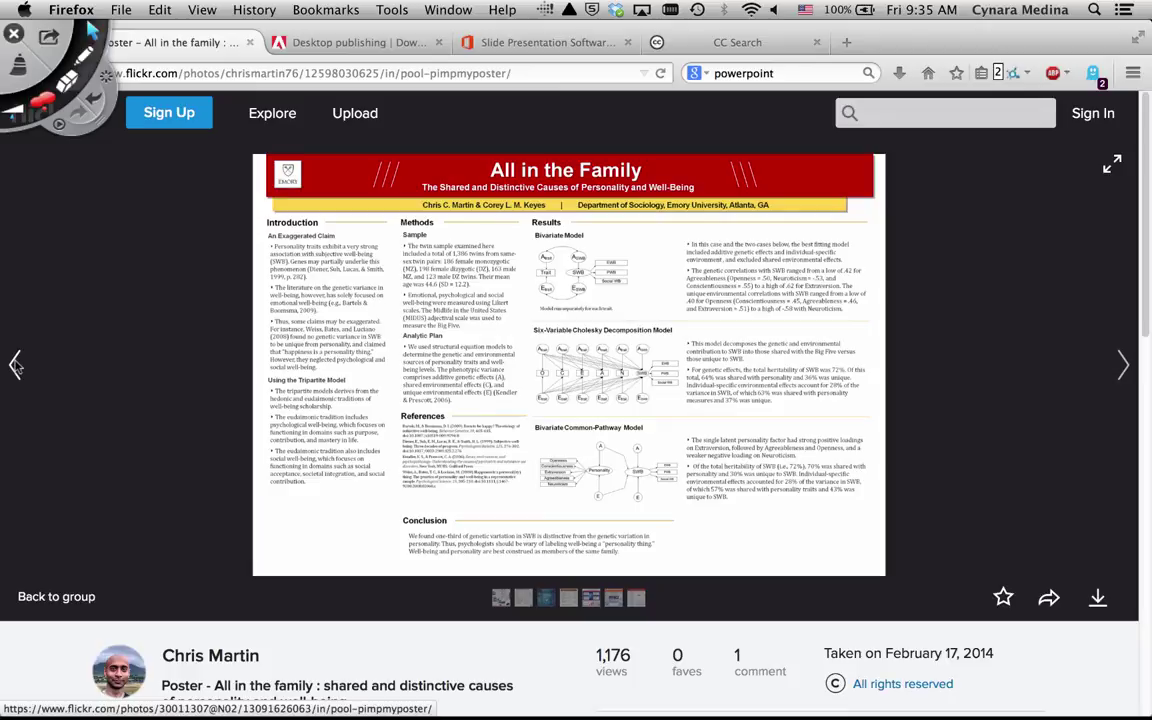
left_click(388, 45)
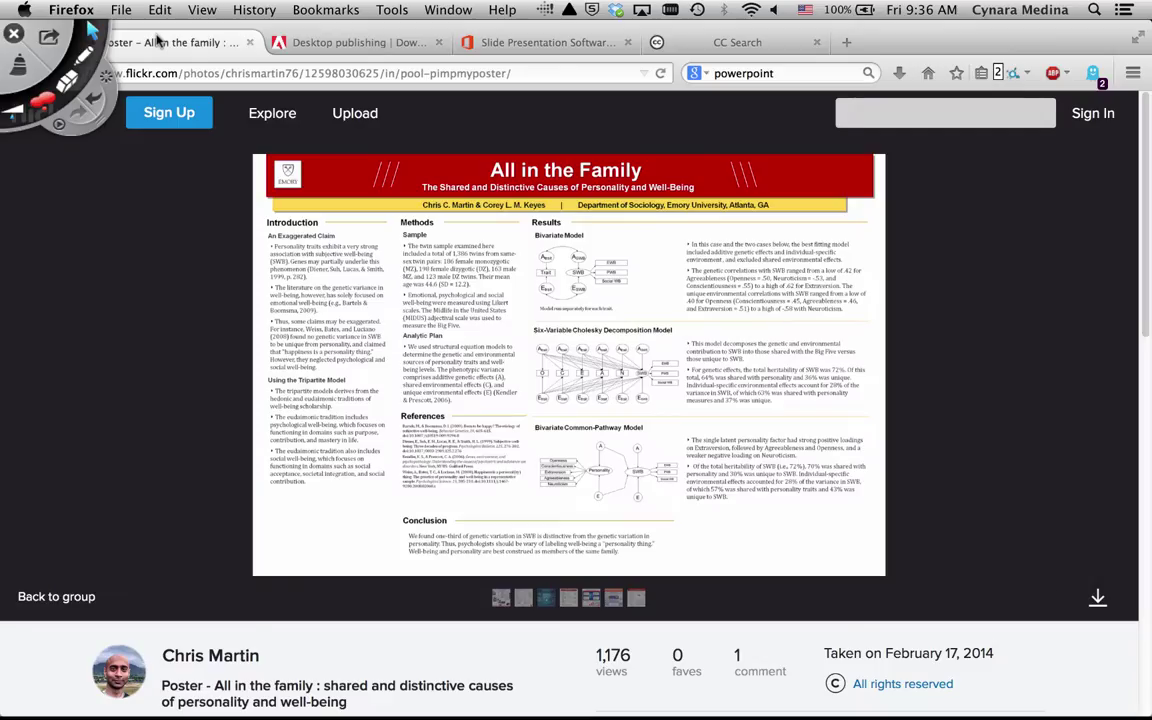
View the Office PowerPoint product page, then bring CHOCOLATE POSTER.pptx to the front in PowerPoint
left_click(157, 40)
left_click(503, 45)
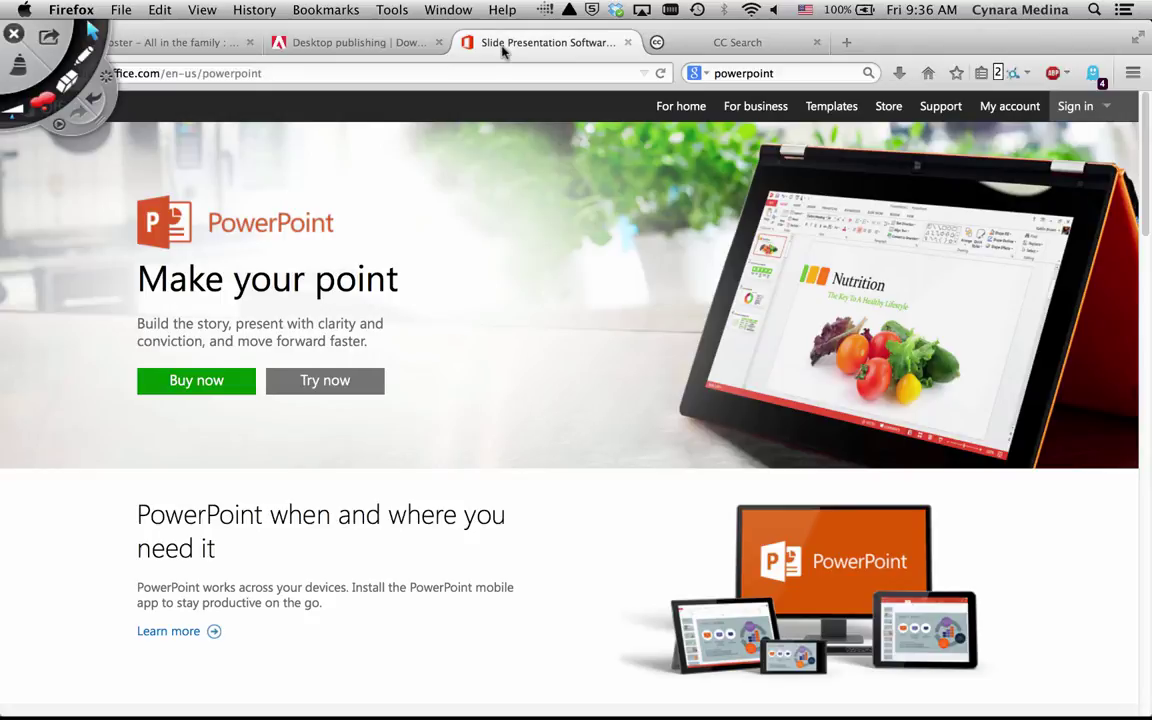
left_click(586, 699)
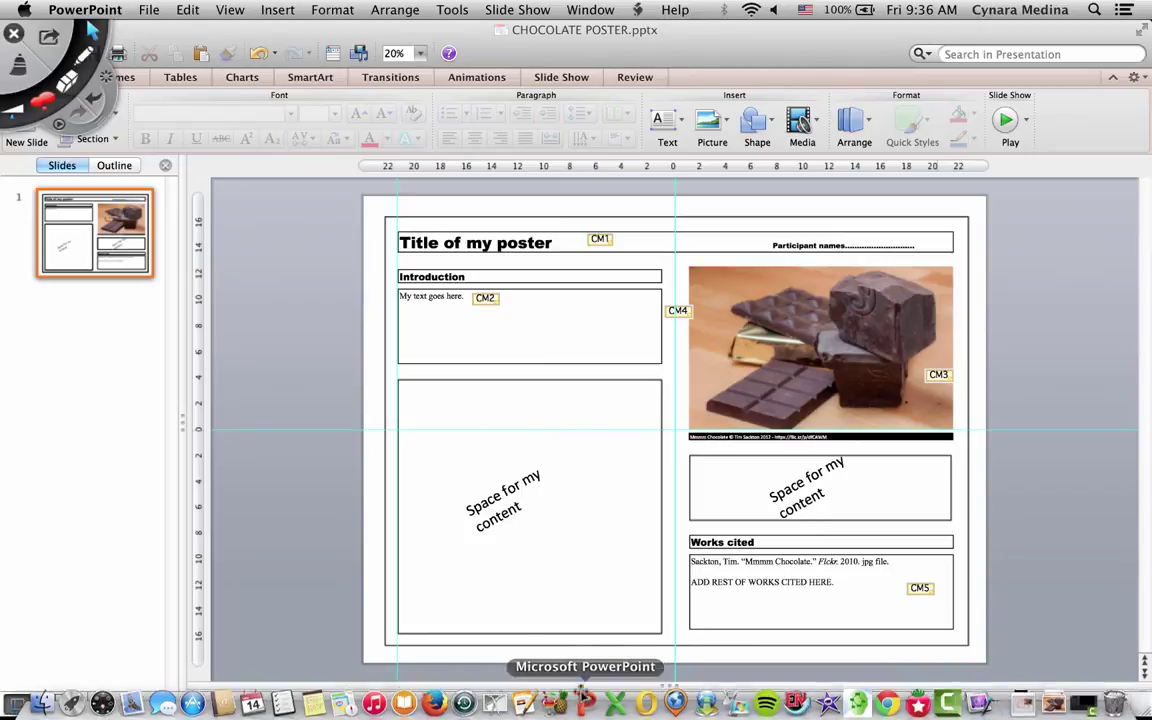
Hide the Deskscribble tools palette and open PowerPoint's File menu
left_click(100, 115)
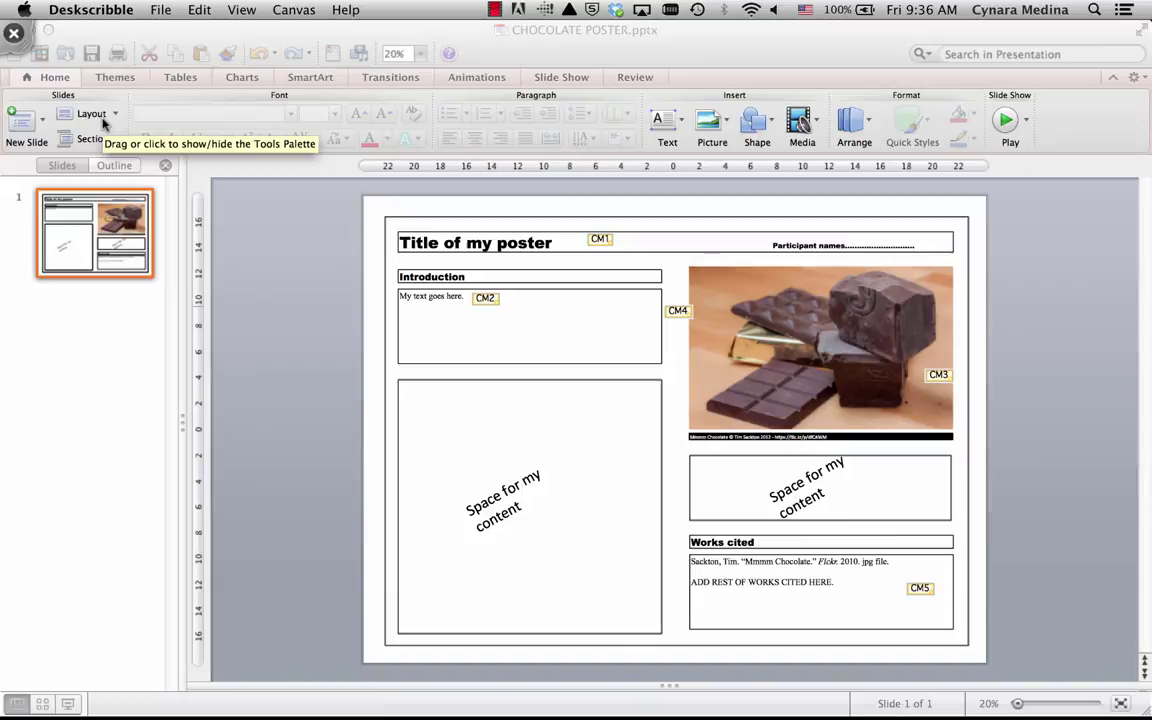
left_click(148, 10)
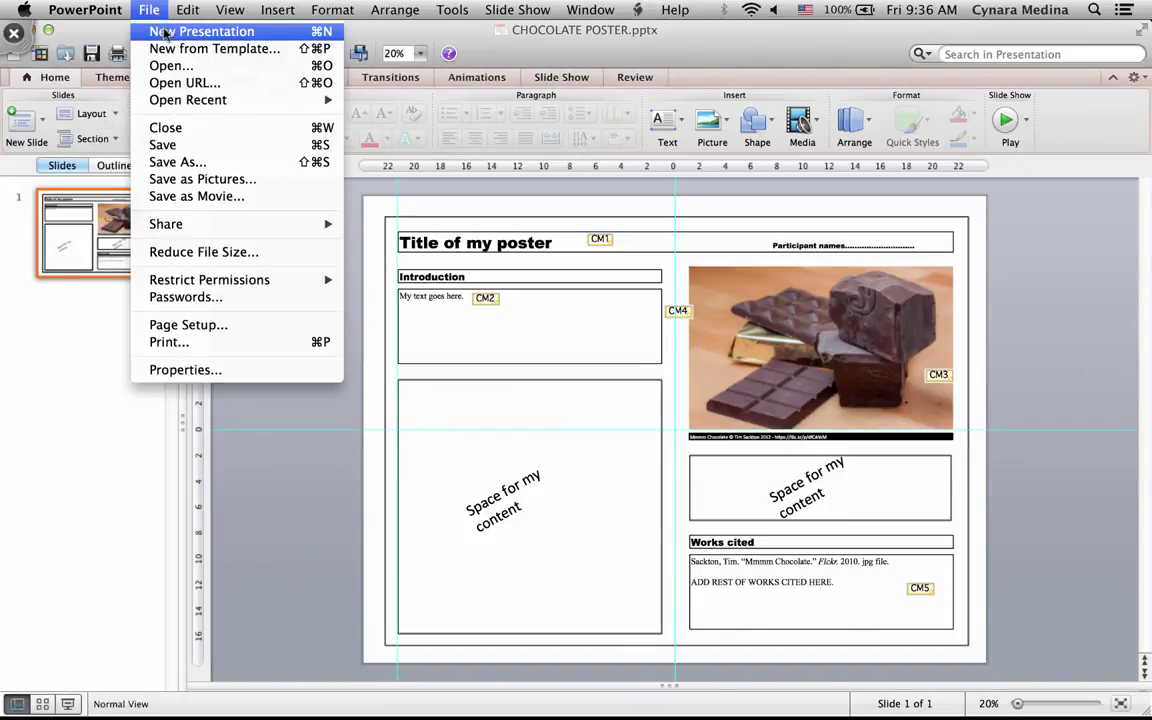
Create a new presentation and delete its title and subtitle placeholders
left_click(165, 34)
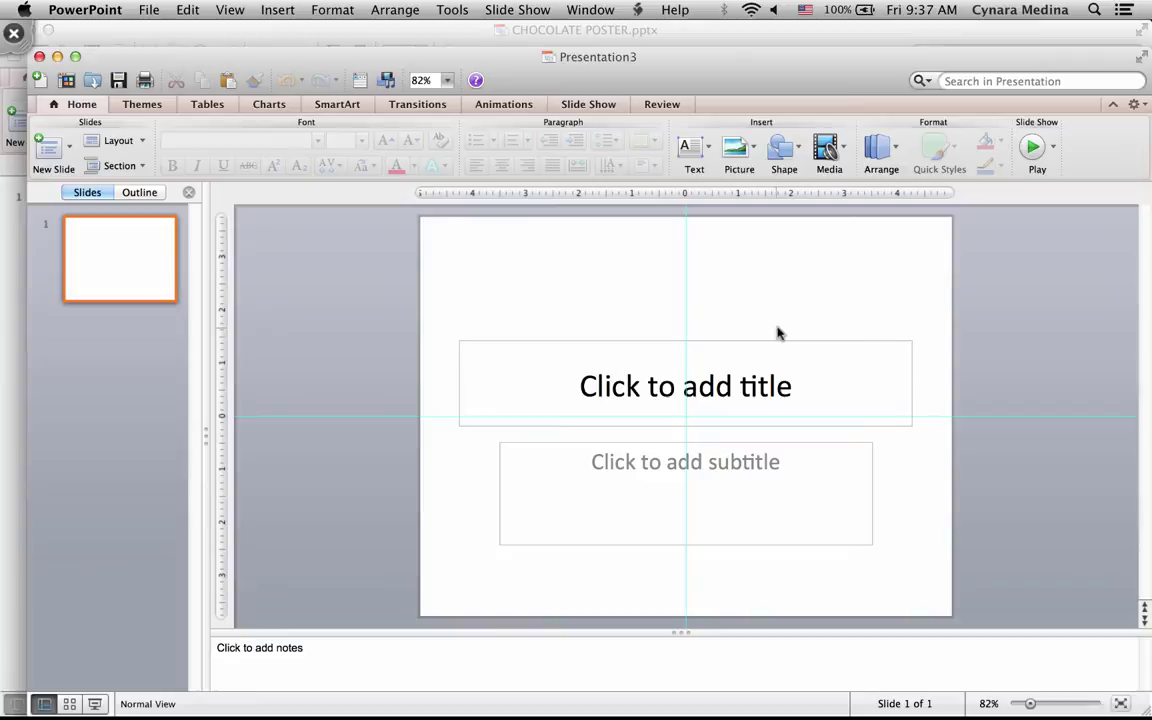
left_click(738, 345)
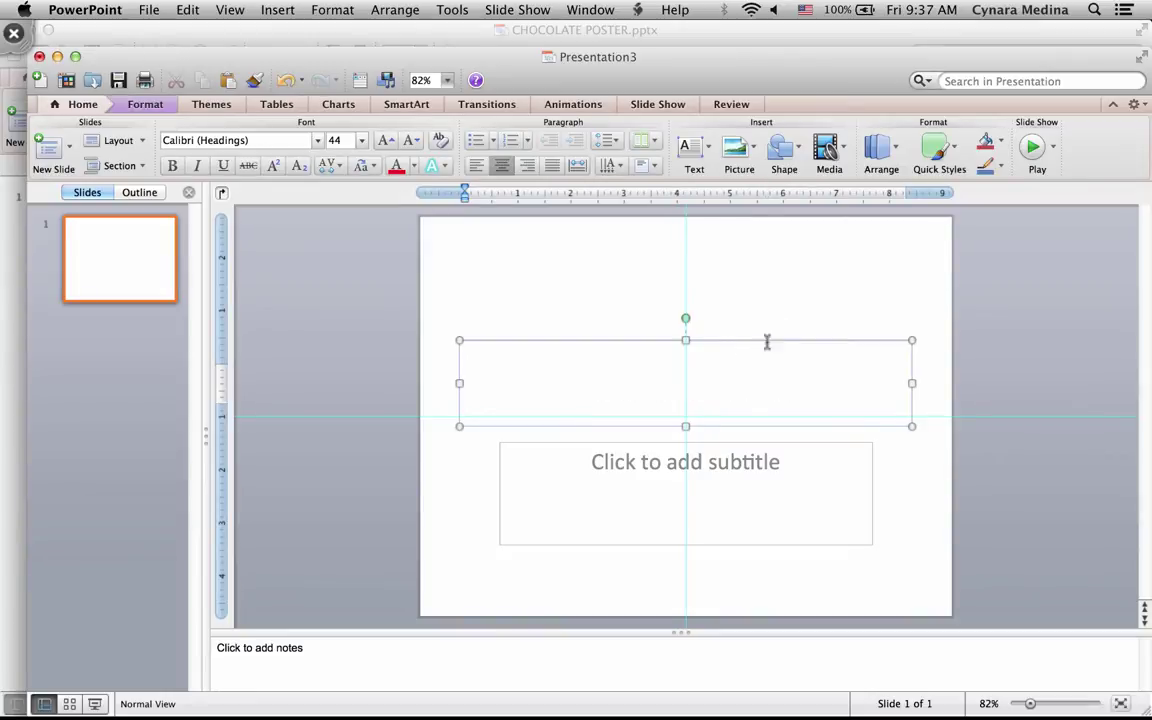
left_click(845, 426)
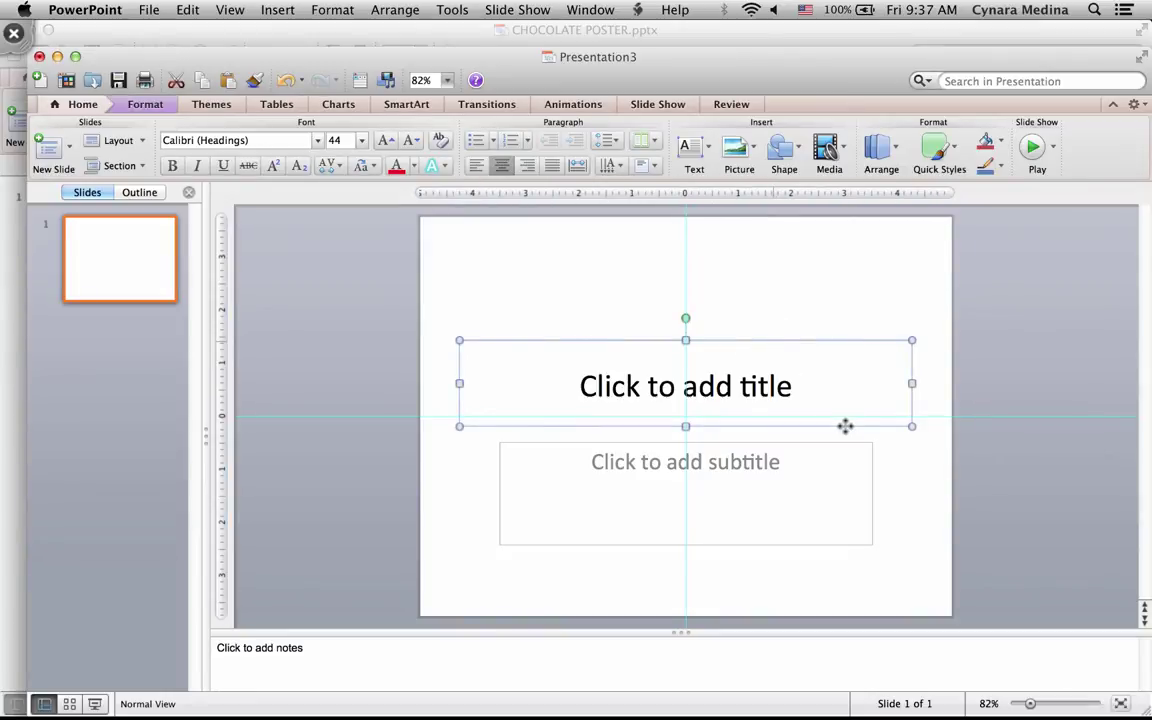
key("Delete")
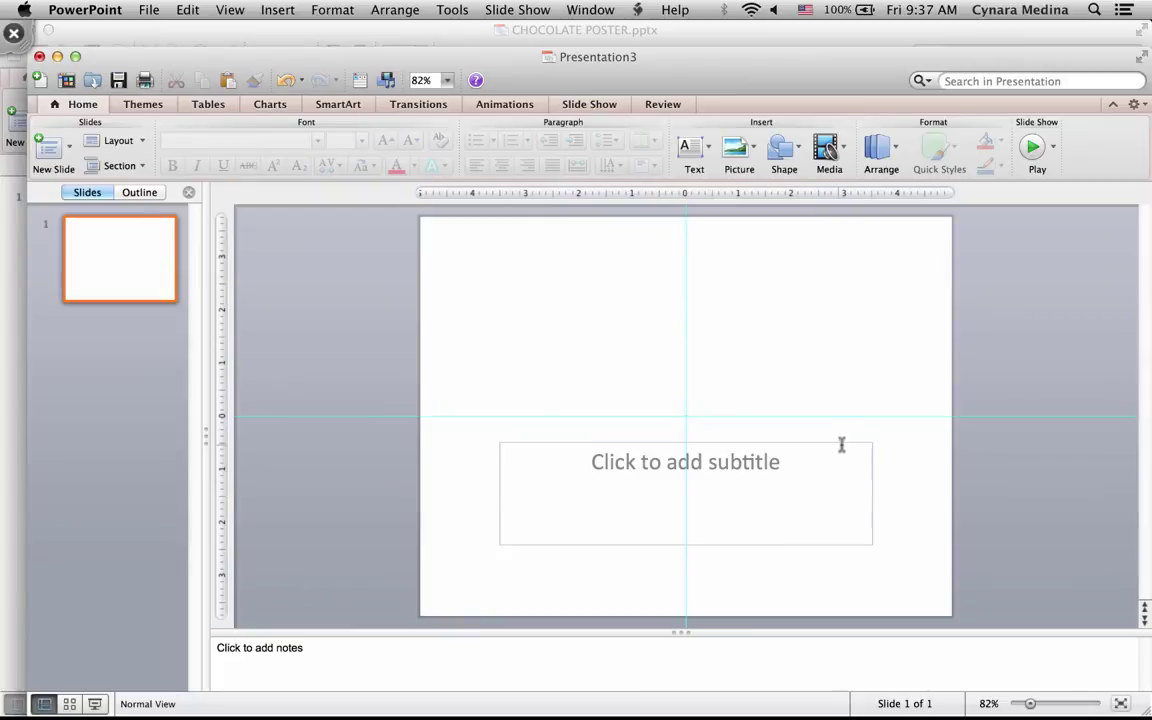
left_click(841, 445)
key("Delete")
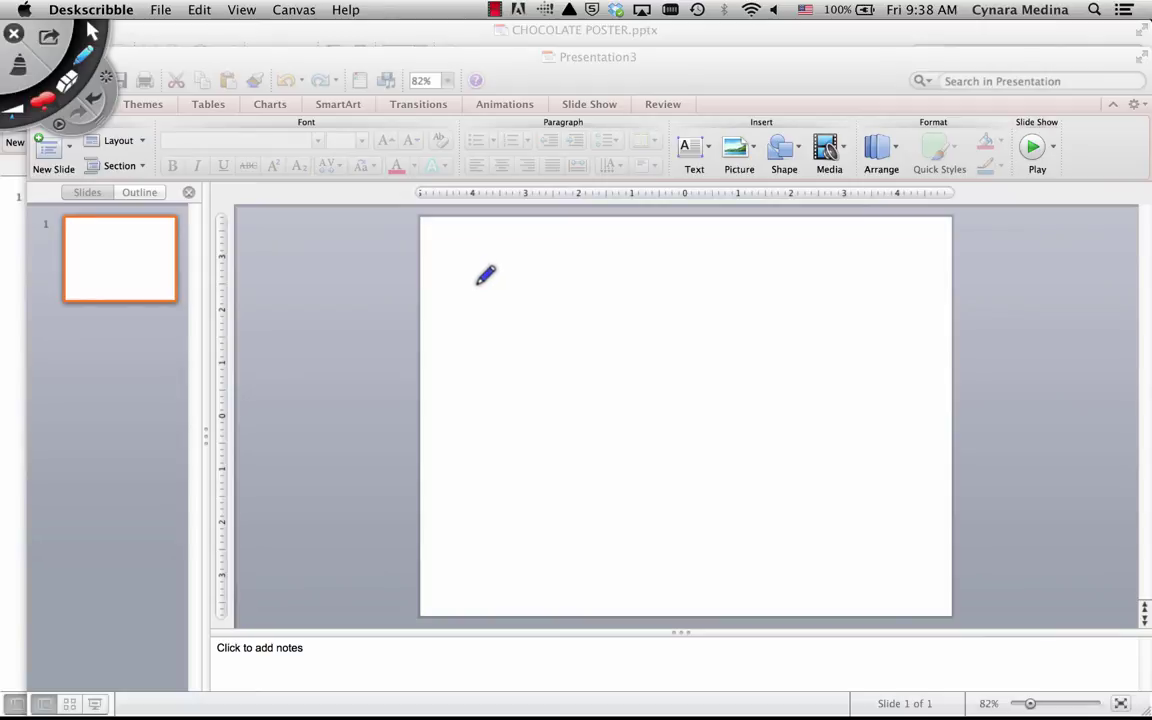
Hand-write '36" TALL X 48" WIDE' in red ink across the blank slide
mouse_move(477, 284)
left_mouse_down()
mouse_move(489, 297)
mouse_move(476, 329)
left_mouse_up()
mouse_move(540, 265)
left_mouse_down()
mouse_move(532, 301)
mouse_move(583, 284)
left_mouse_up()
left_click_drag(633, 276, 633, 320)
left_click_drag(617, 268, 666, 265)
mouse_move(655, 328)
left_mouse_down()
mouse_move(679, 276)
mouse_move(693, 318)
left_mouse_up()
mouse_move(658, 302)
left_mouse_down()
mouse_move(704, 295)
mouse_move(745, 323)
left_mouse_up()
left_click_drag(756, 274, 784, 318)
left_click_drag(630, 368, 676, 410)
left_click_drag(674, 364, 628, 412)
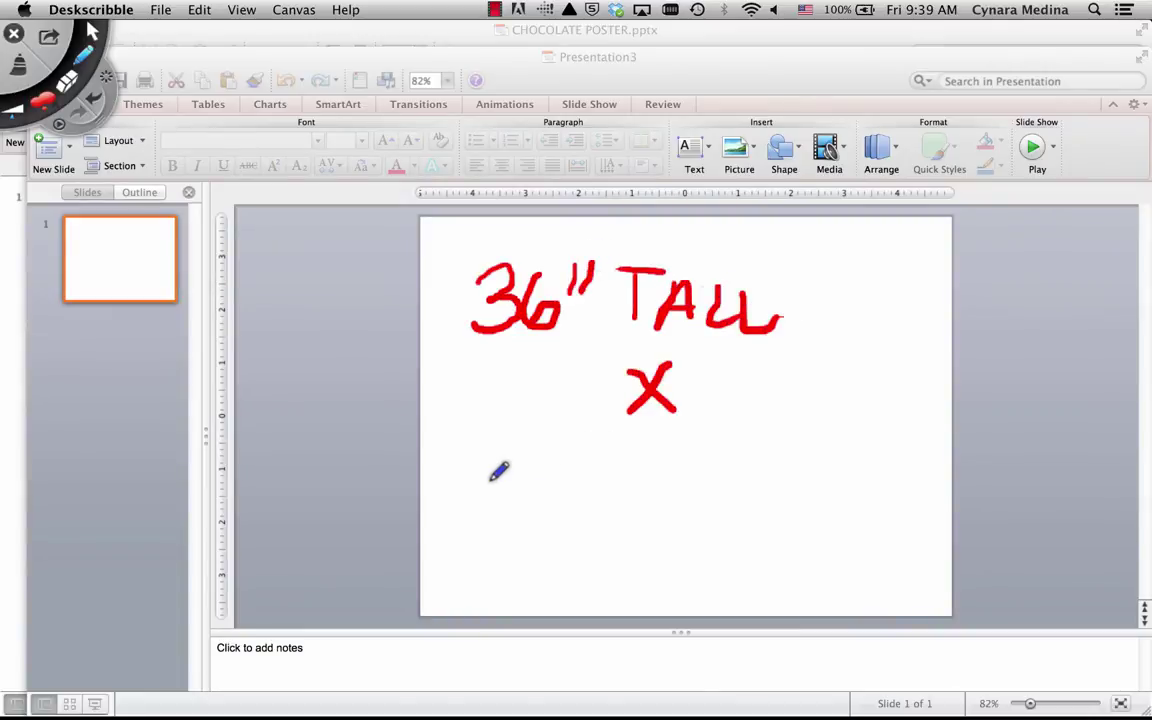
mouse_move(504, 450)
left_mouse_down()
mouse_move(540, 488)
mouse_move(518, 515)
left_mouse_up()
left_click_drag(583, 450, 620, 470)
mouse_move(636, 450)
left_mouse_down()
mouse_move(634, 468)
mouse_move(699, 483)
mouse_move(748, 455)
mouse_move(765, 497)
left_mouse_up()
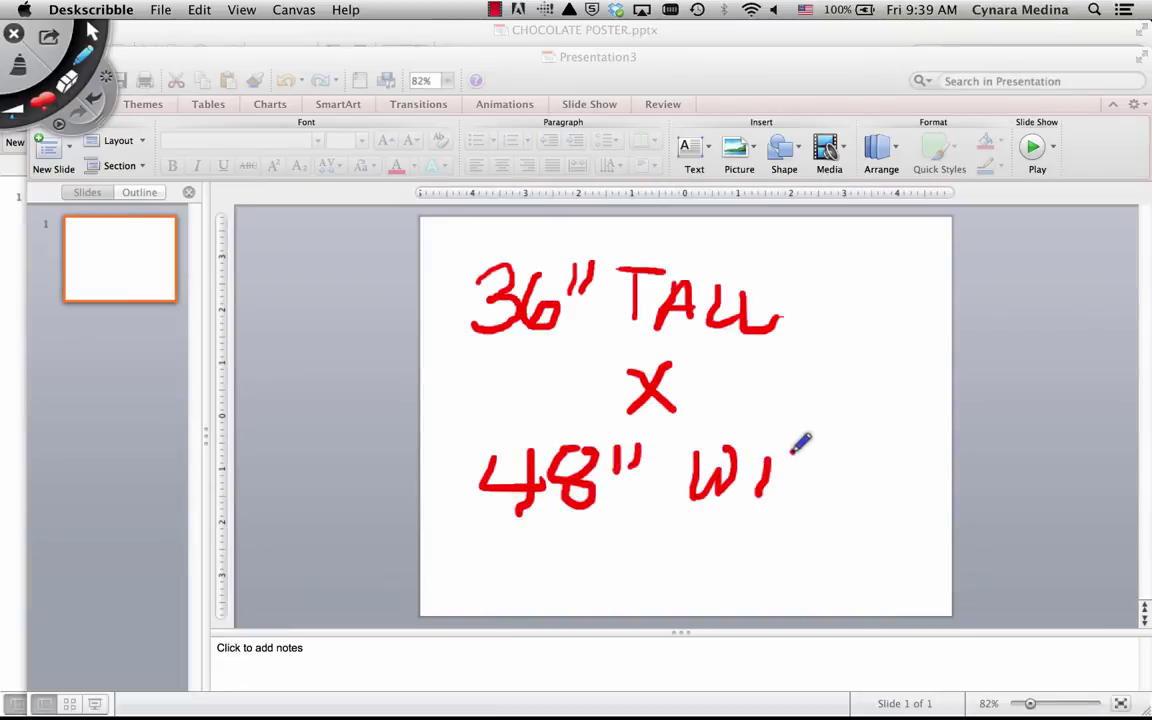
left_click_drag(764, 452, 767, 476)
left_click_drag(788, 452, 785, 495)
mouse_move(788, 452)
left_mouse_down()
mouse_move(812, 478)
mouse_move(788, 495)
left_mouse_up()
mouse_move(840, 454)
left_mouse_down()
mouse_move(876, 495)
mouse_move(872, 455)
left_mouse_up()
left_click_drag(840, 475, 866, 475)
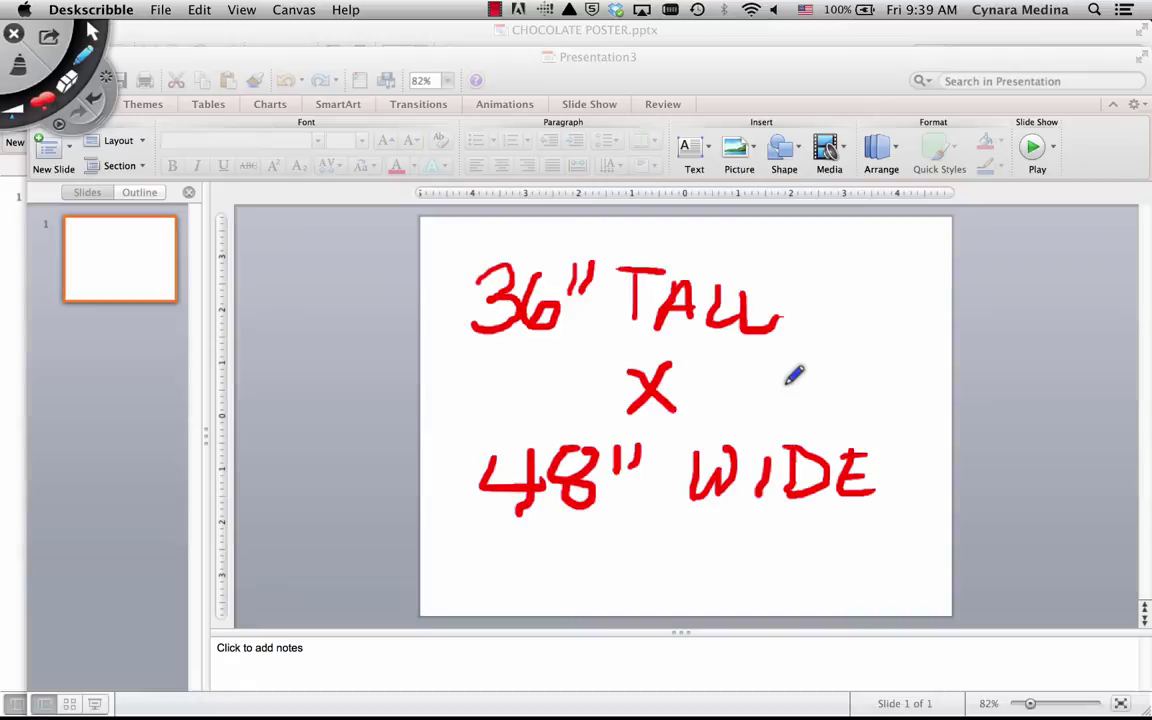
Set the slide size to width 48 and height 36 inches, accepting the printable-area warning
left_click(145, 108)
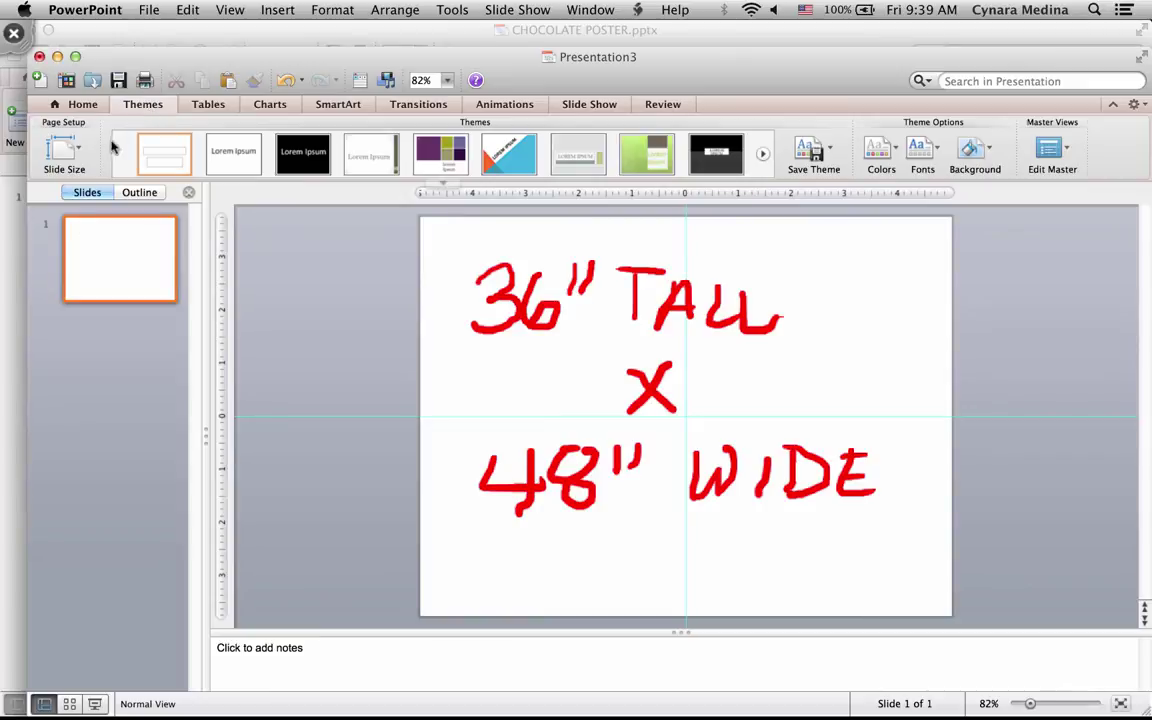
left_click(81, 151)
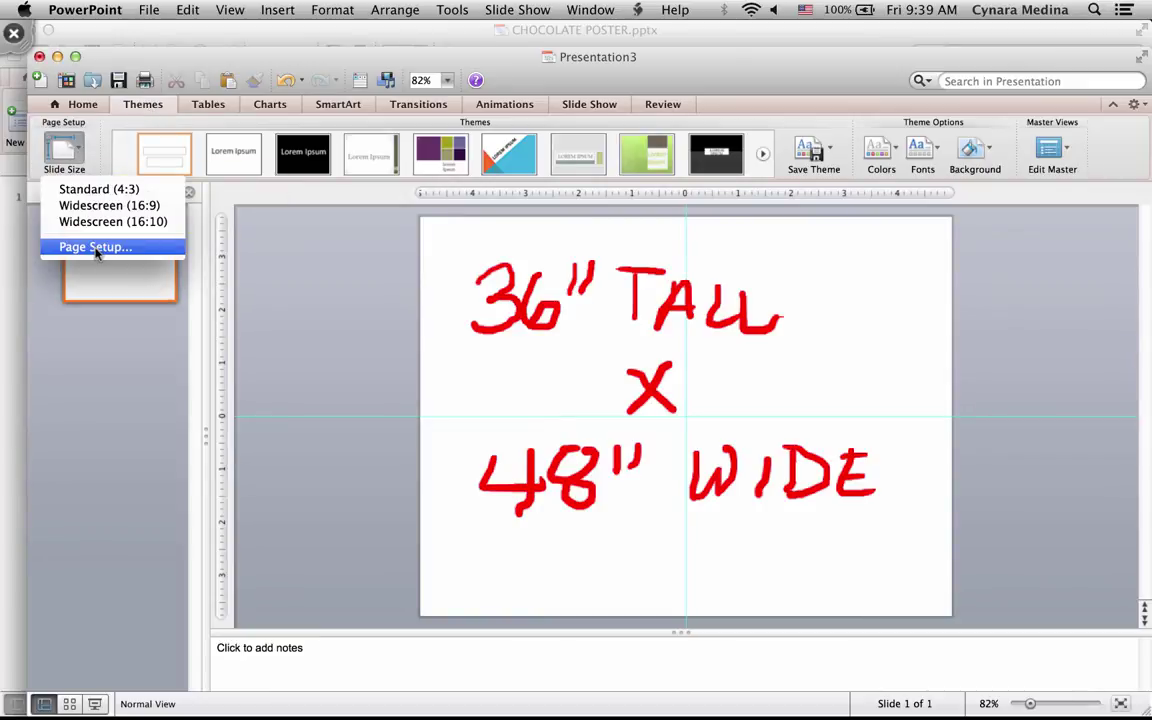
left_click(96, 249)
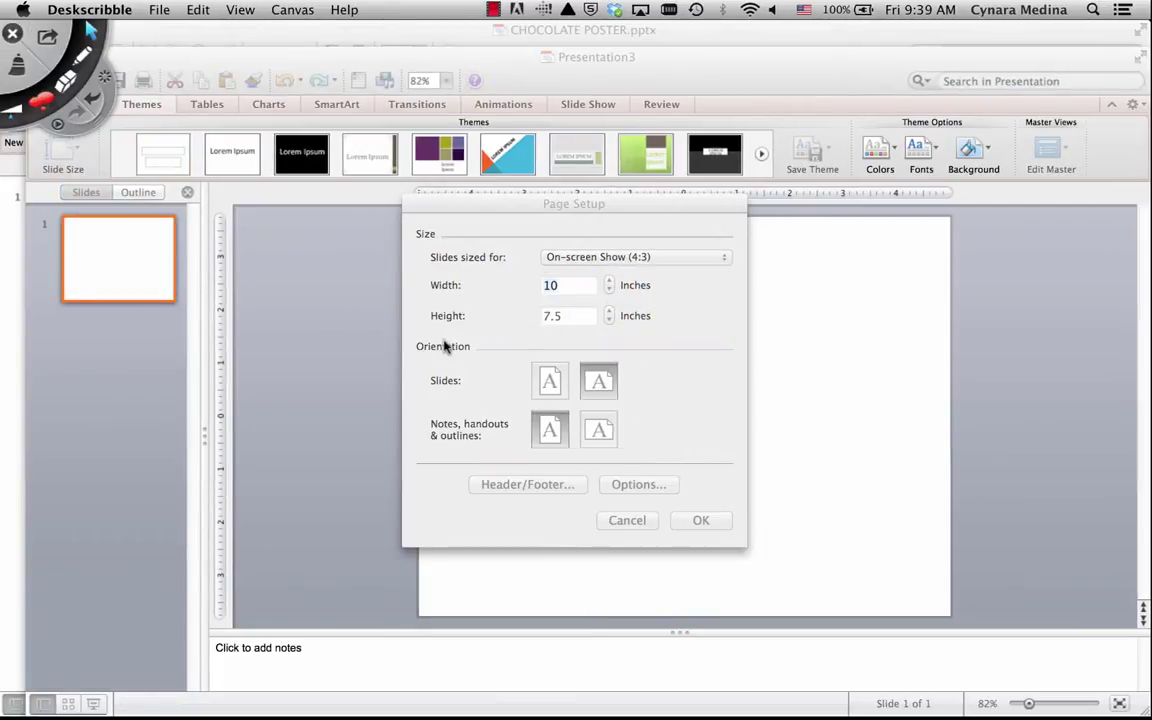
left_click(567, 287)
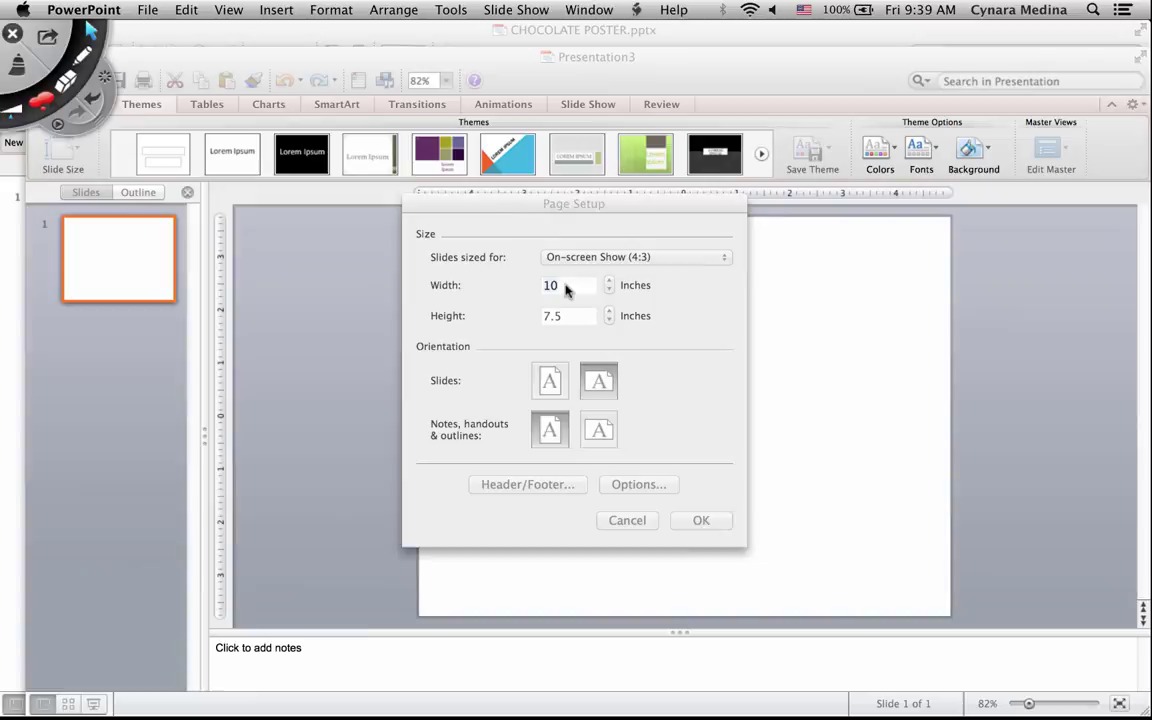
type("48")
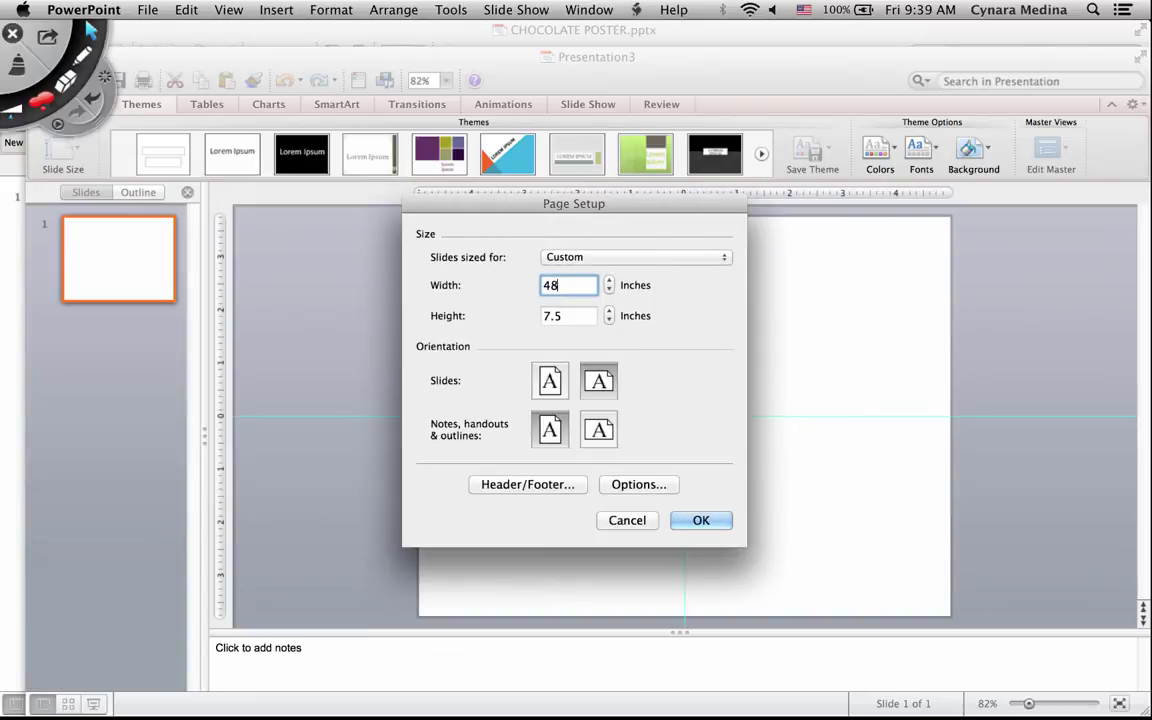
key("Tab")
type("36")
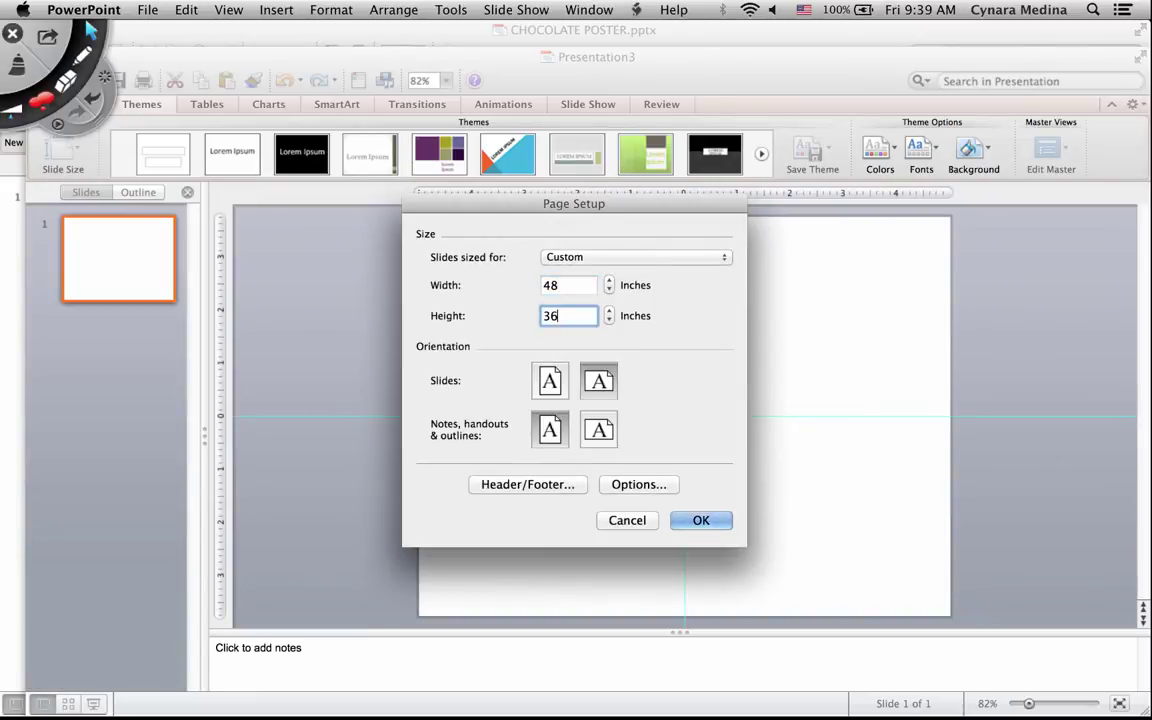
left_click(701, 521)
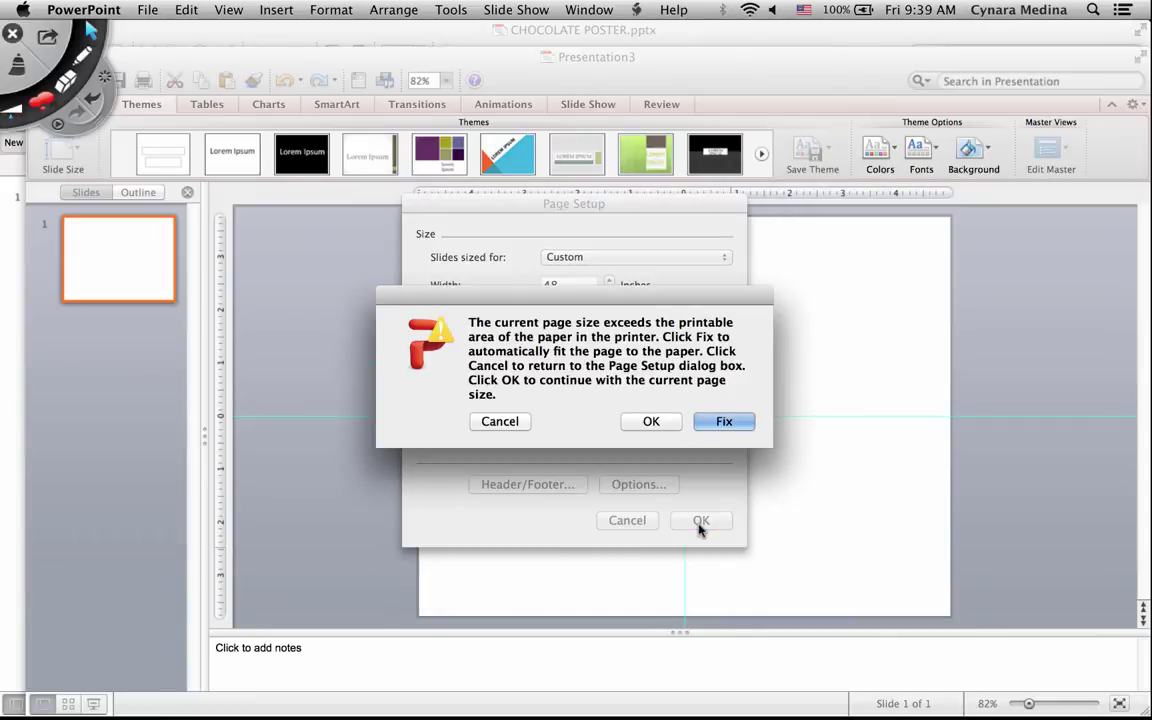
left_click(650, 421)
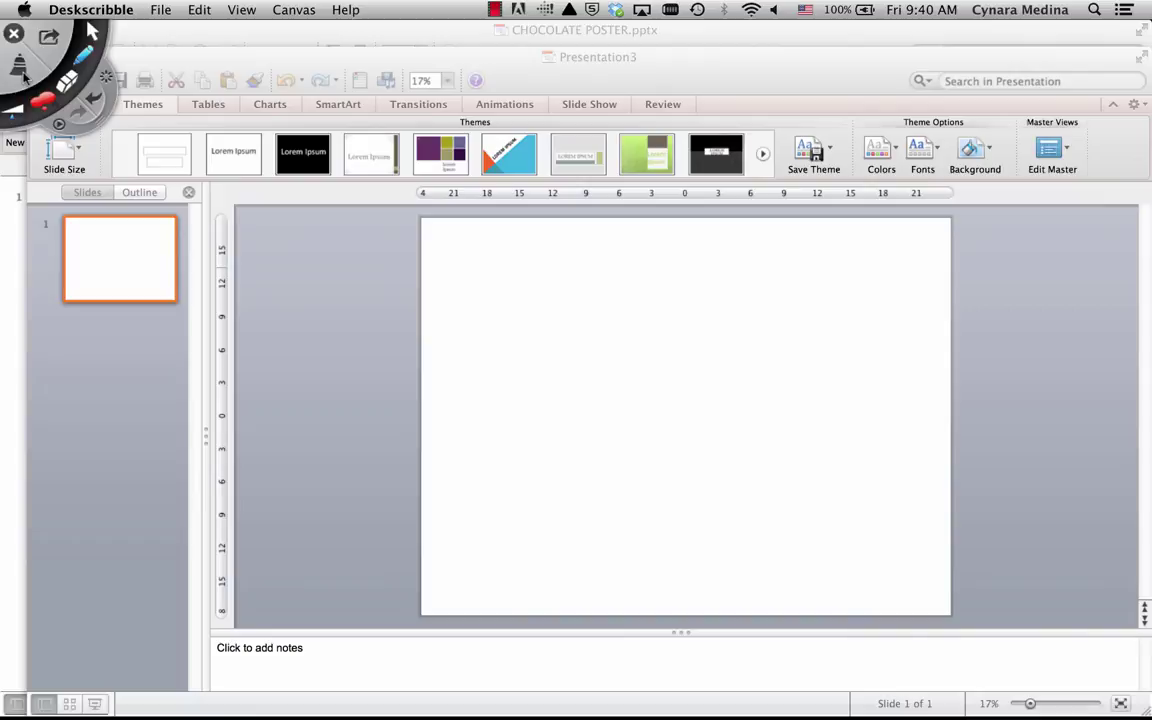
Draw a rectangle on the slide from the Shapes gallery
left_click(20, 70)
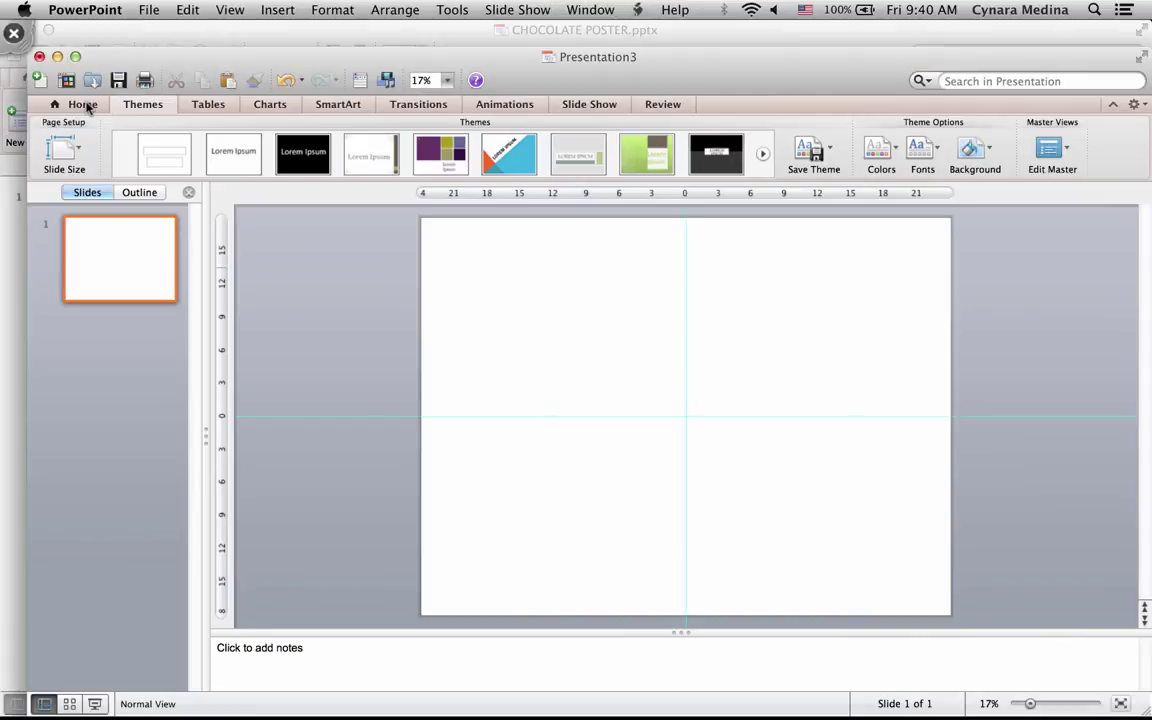
left_click(83, 104)
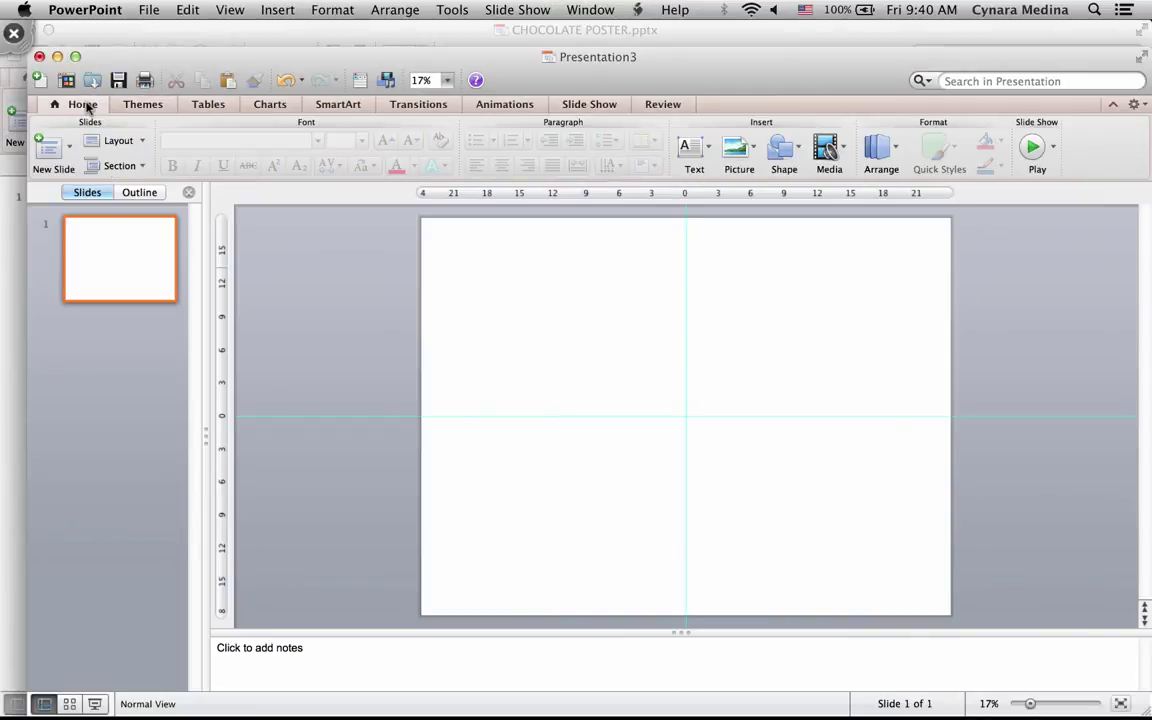
left_click(797, 149)
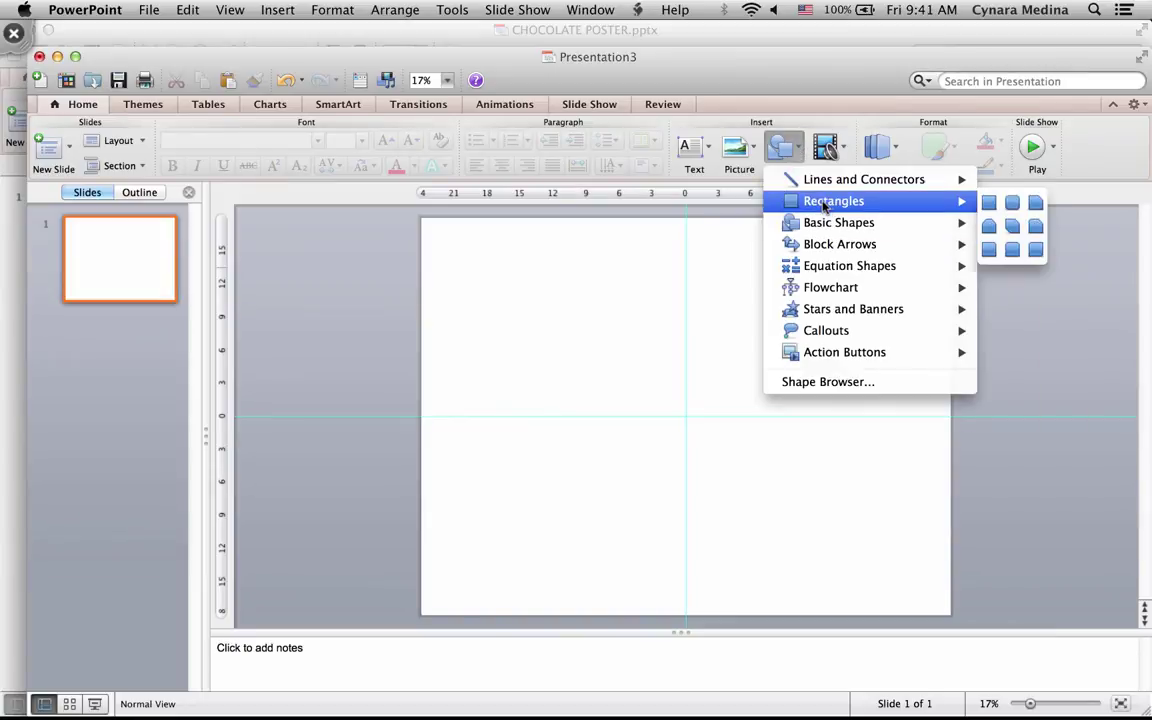
left_click(992, 198)
left_click_drag(442, 235, 763, 355)
Resize the rectangle to height 35 and width 47 inches and centre it on the slide
right_click(755, 357)
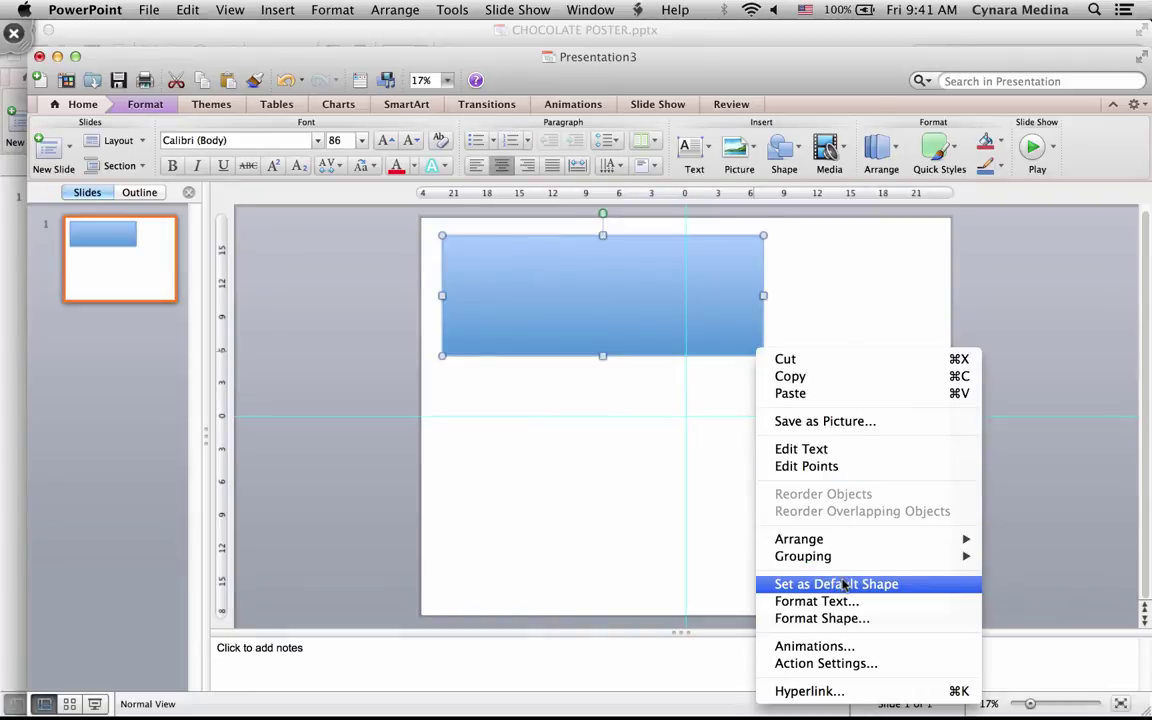
left_click(849, 618)
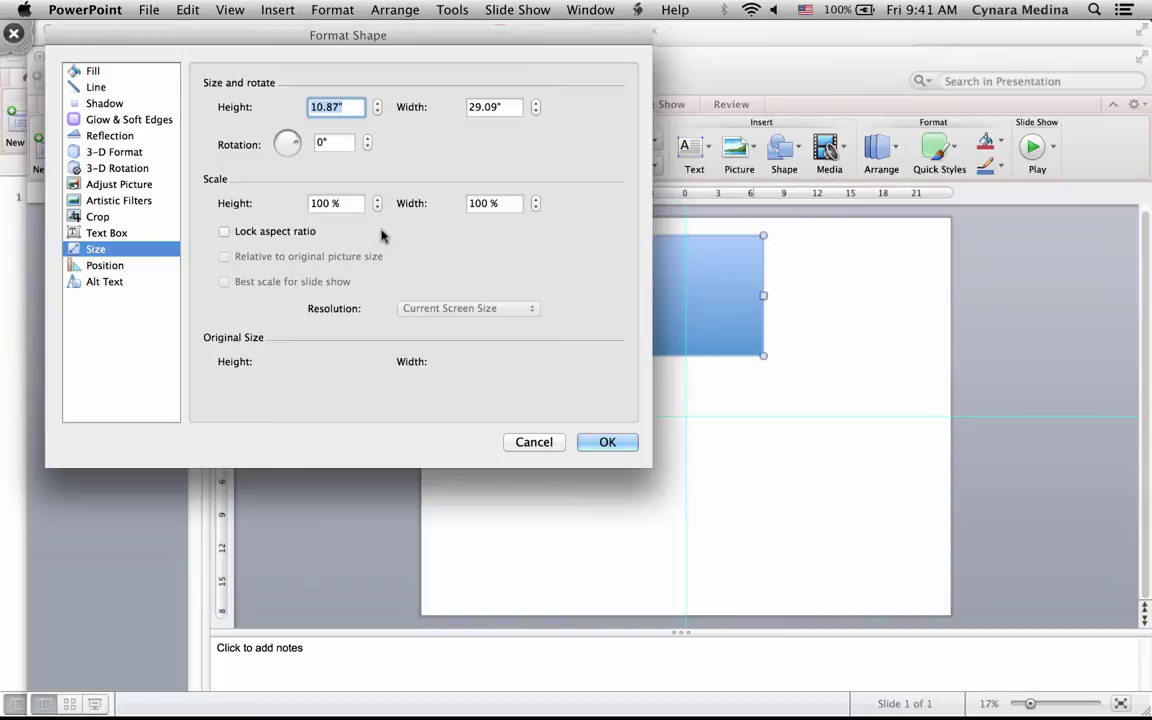
type("35")
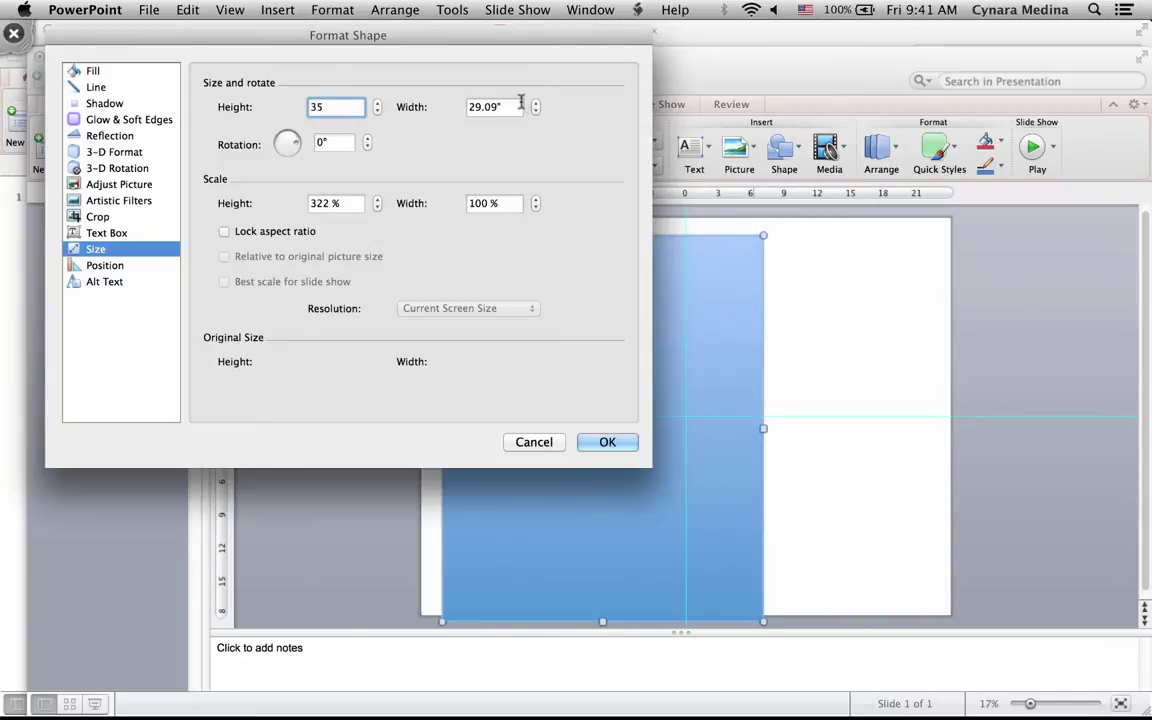
key("Tab")
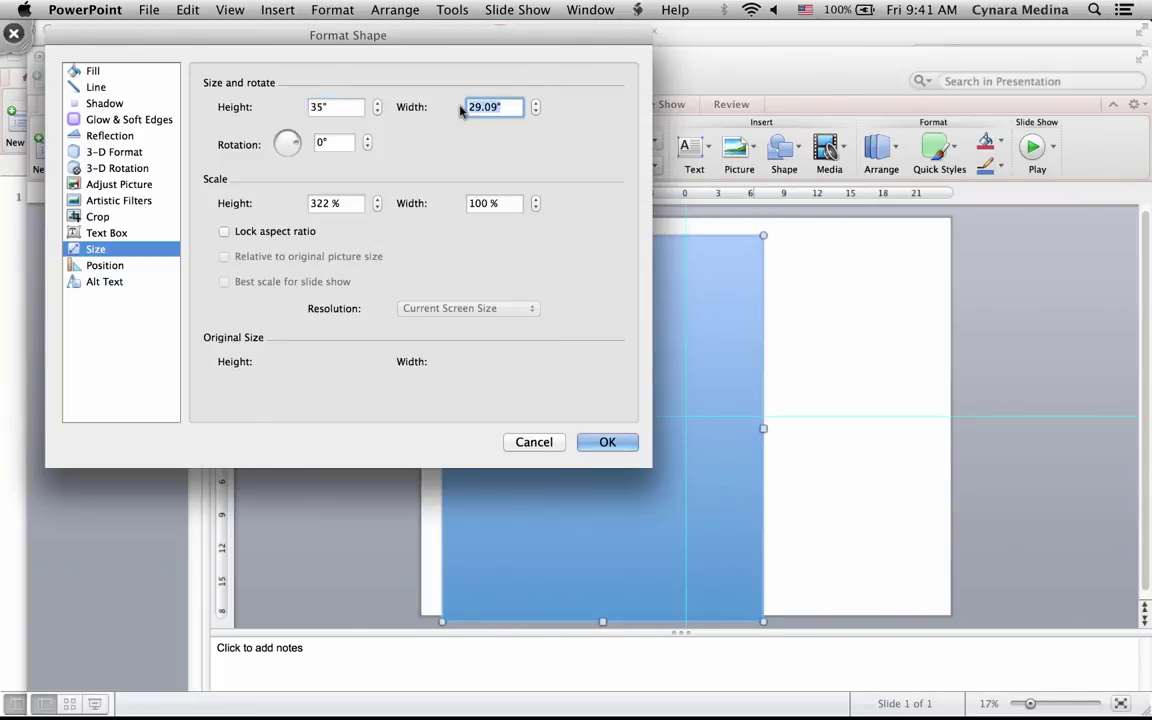
type("47")
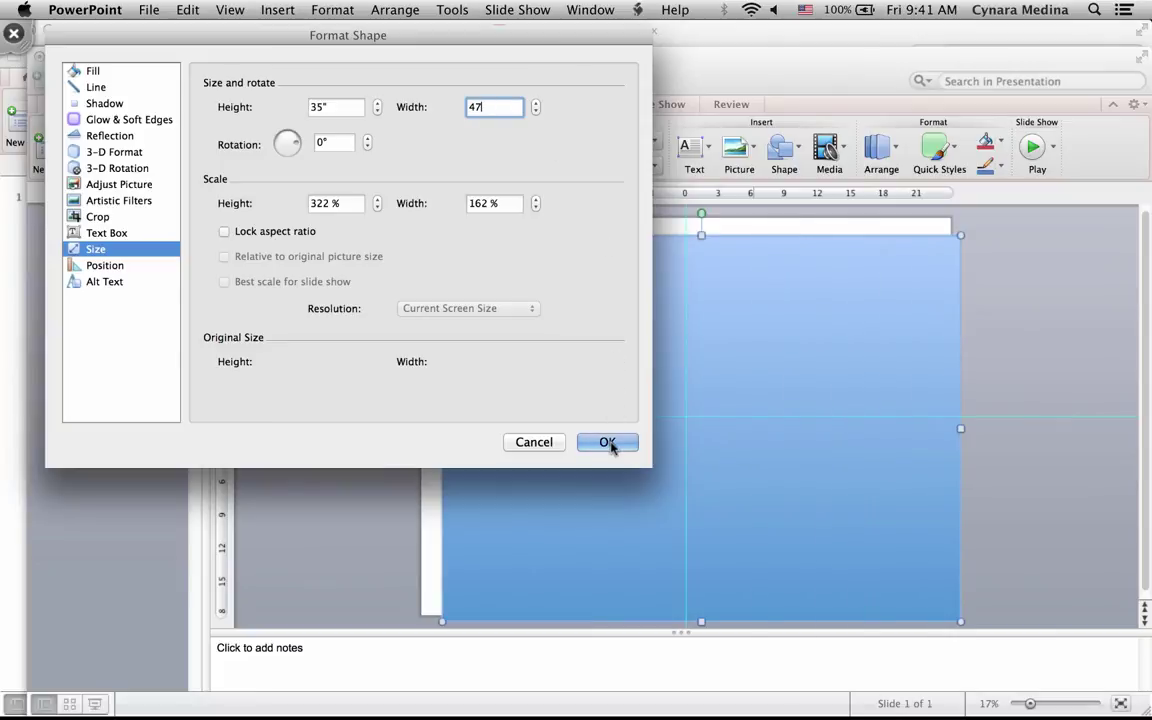
left_click(607, 443)
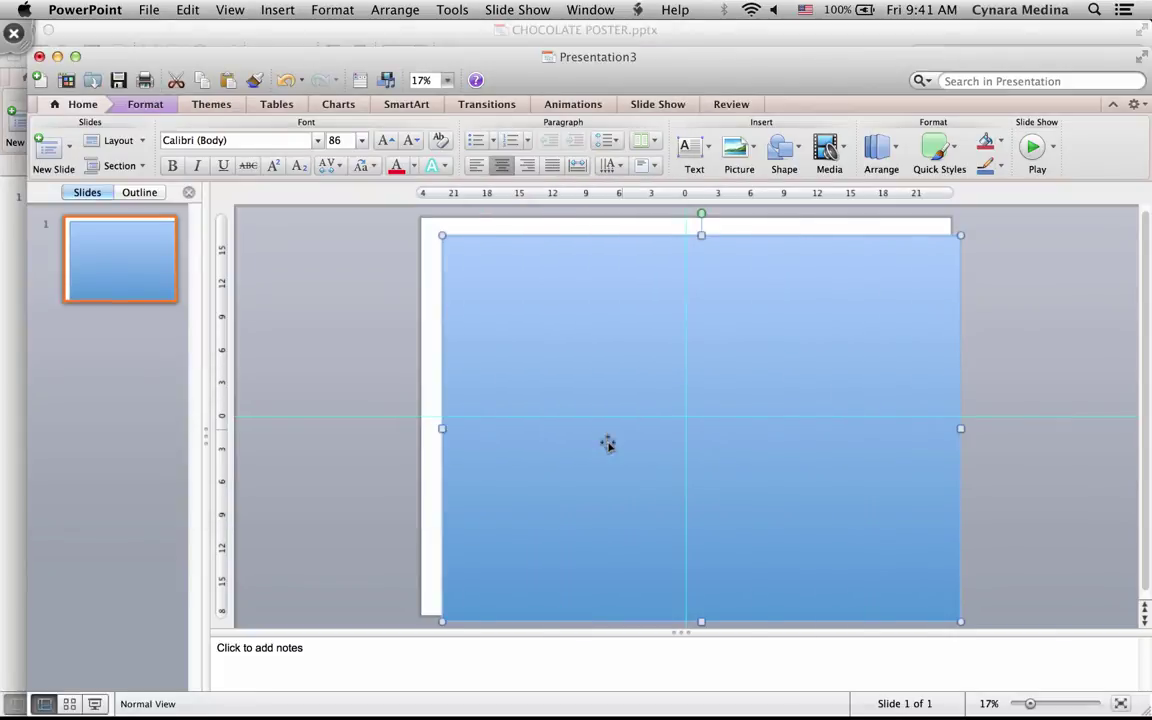
left_click_drag(656, 401, 640, 388)
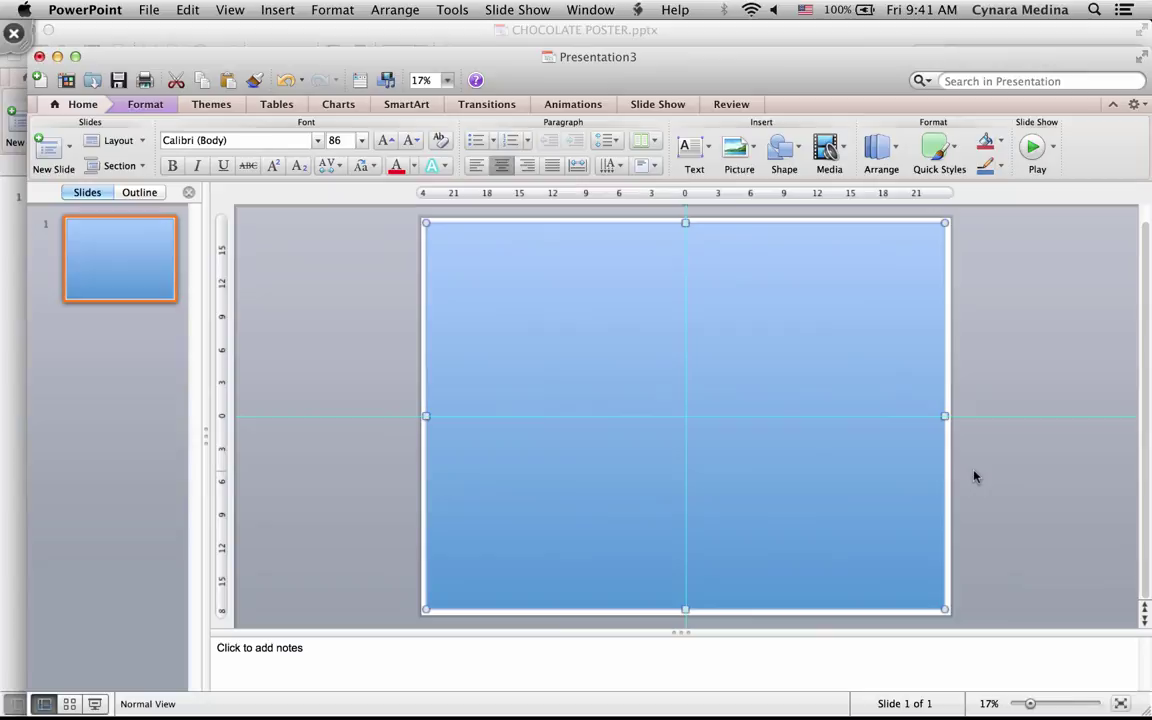
Give the large rectangle No Fill and a black outline, then deselect it
right_click(765, 350)
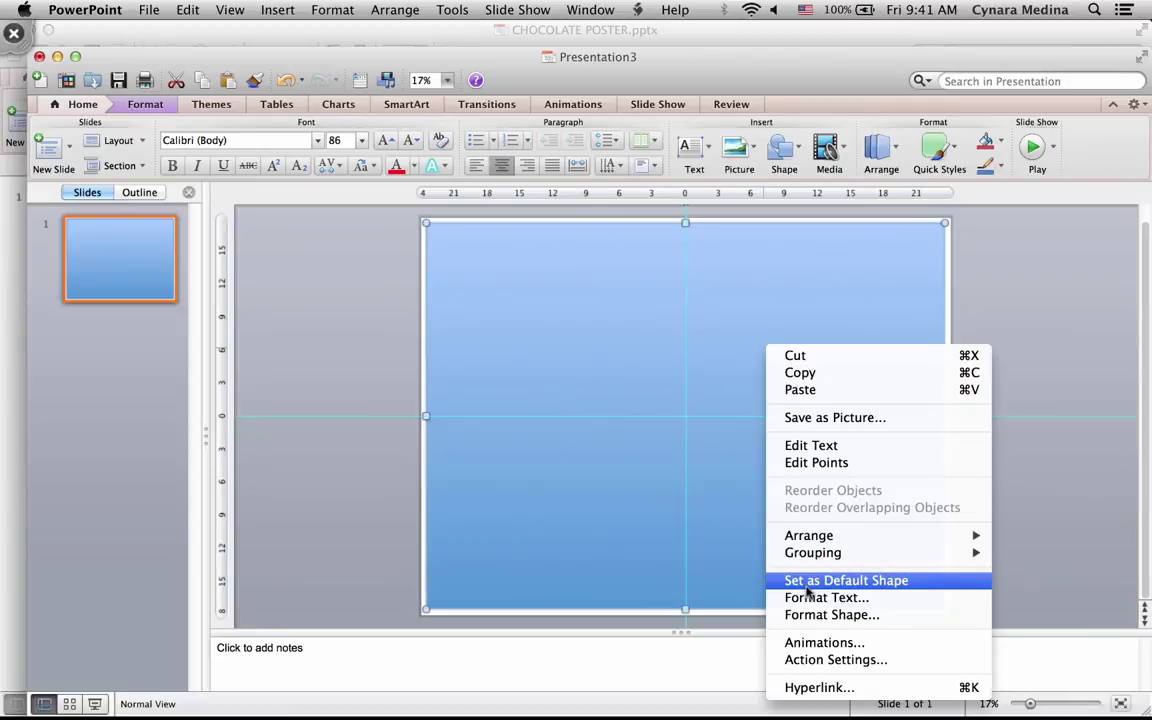
left_click(847, 620)
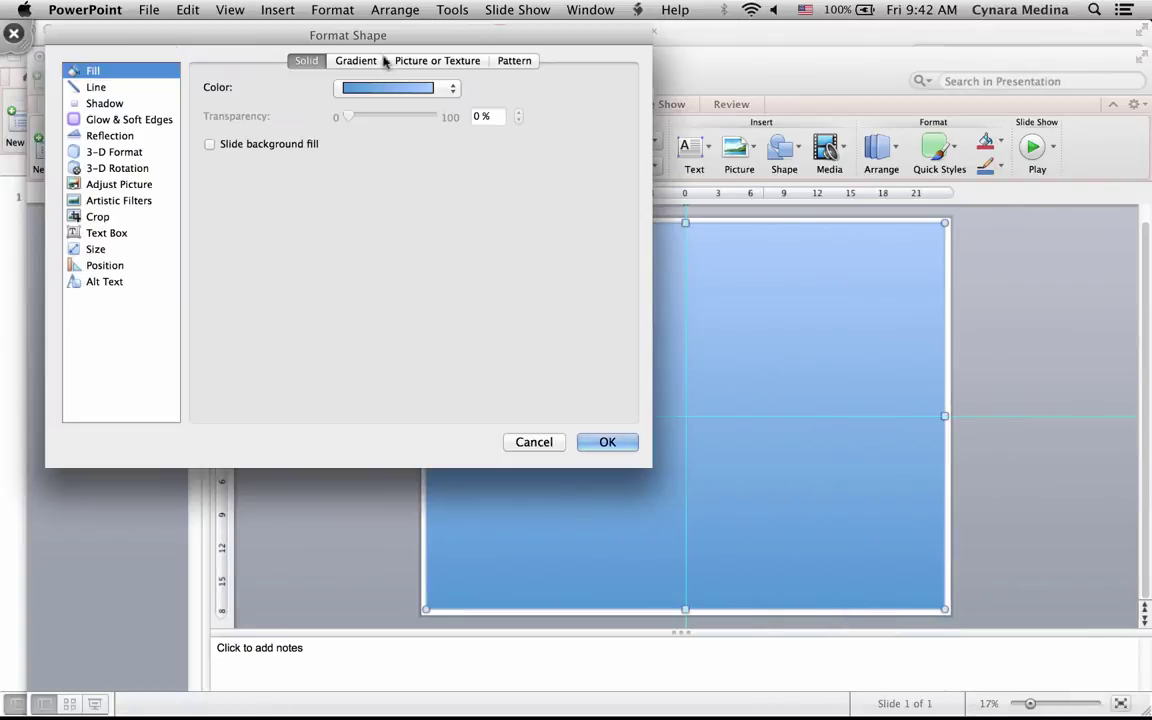
left_click(452, 90)
left_click(420, 112)
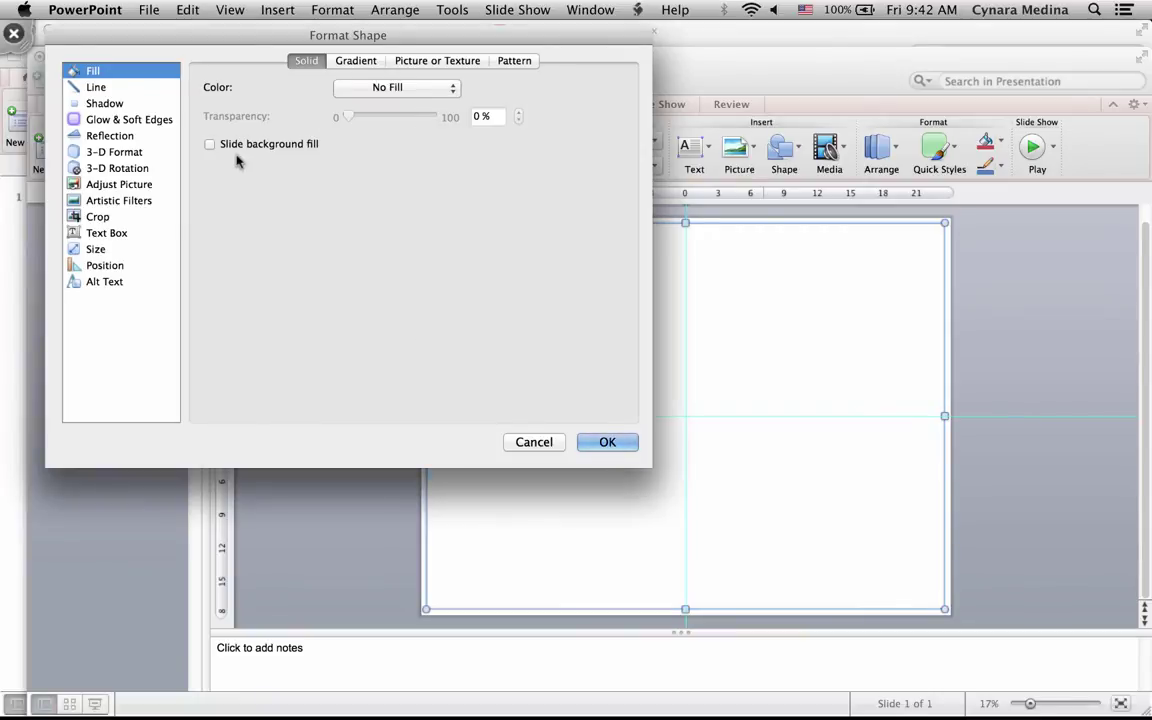
left_click(90, 87)
left_click(399, 90)
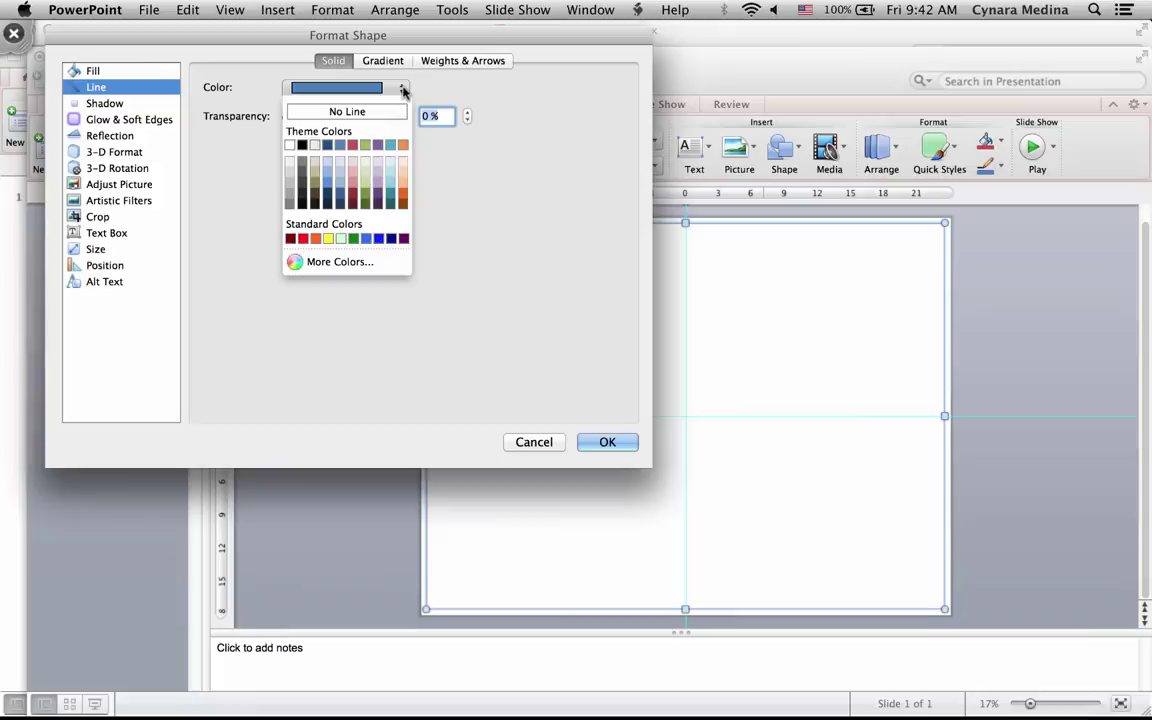
left_click(302, 145)
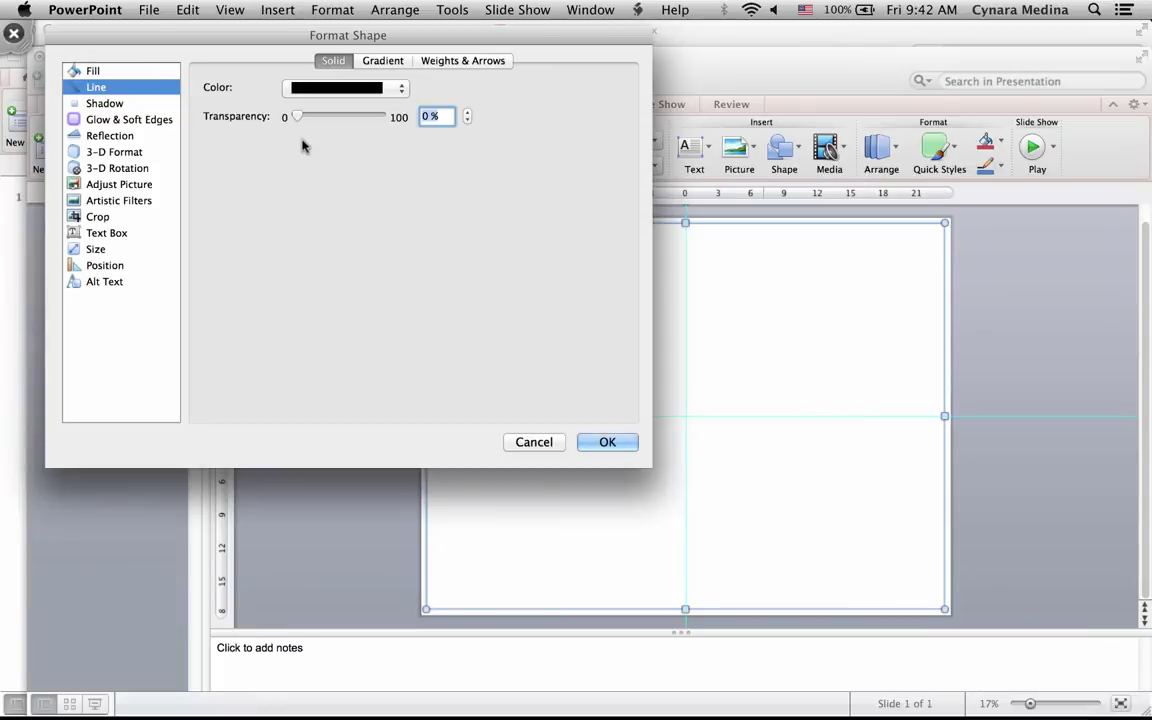
left_click(600, 443)
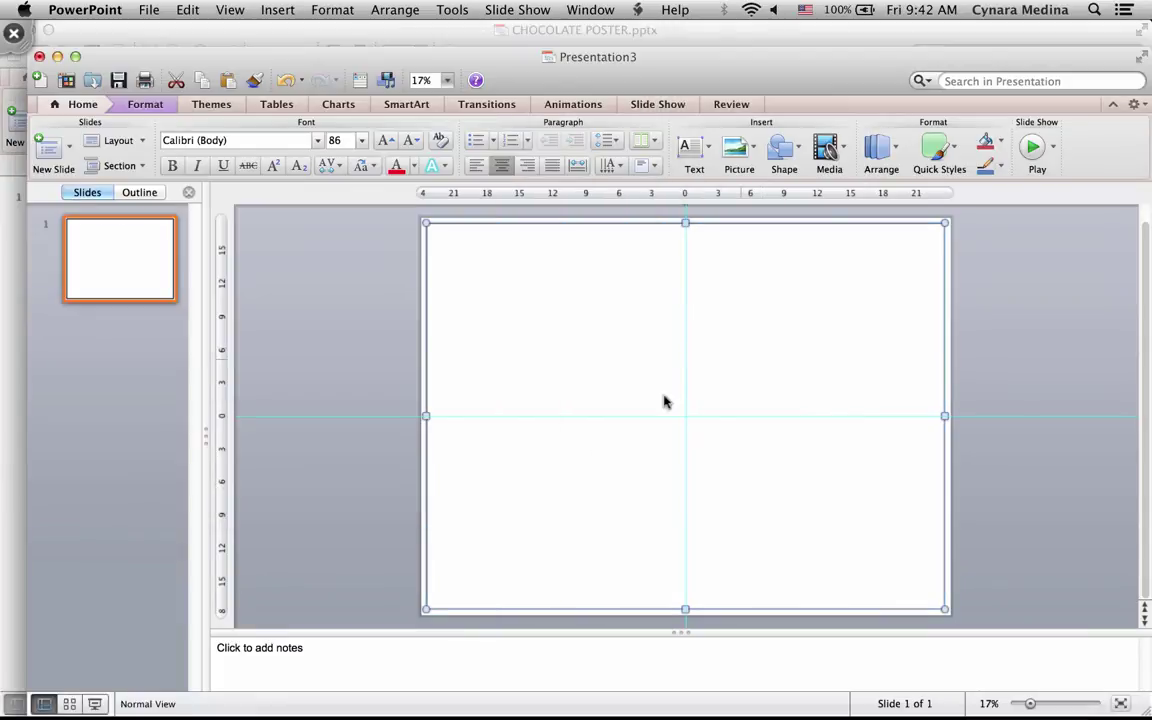
left_click(1042, 395)
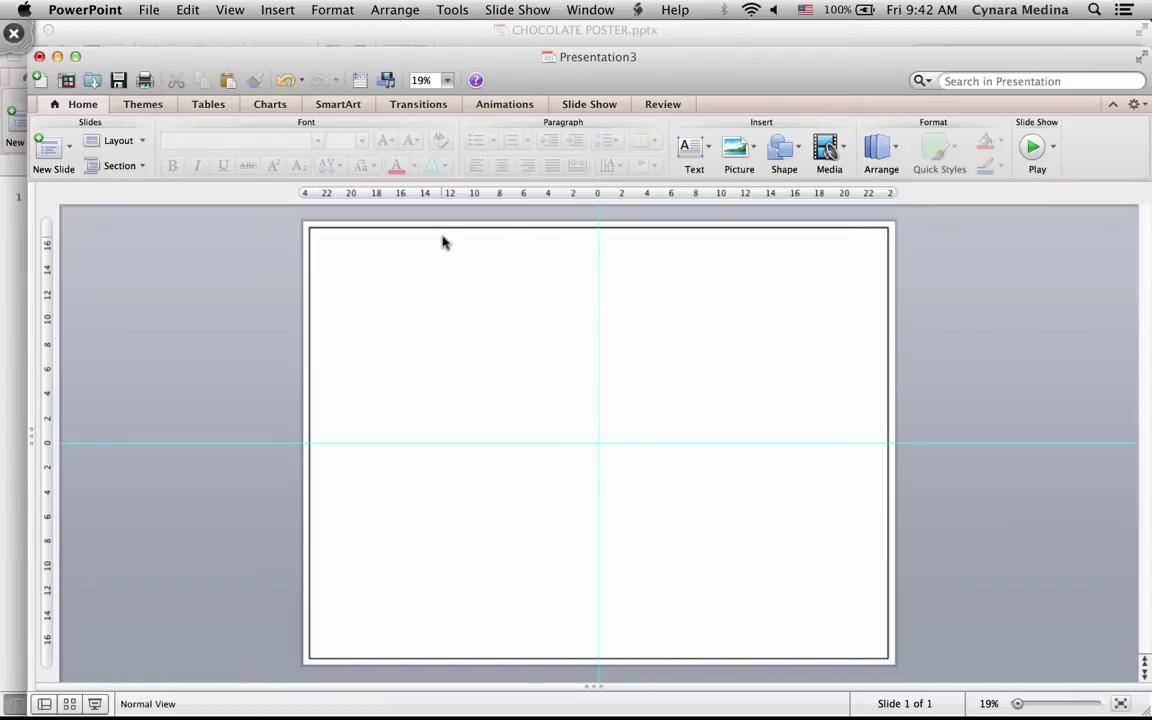
left_click(233, 11)
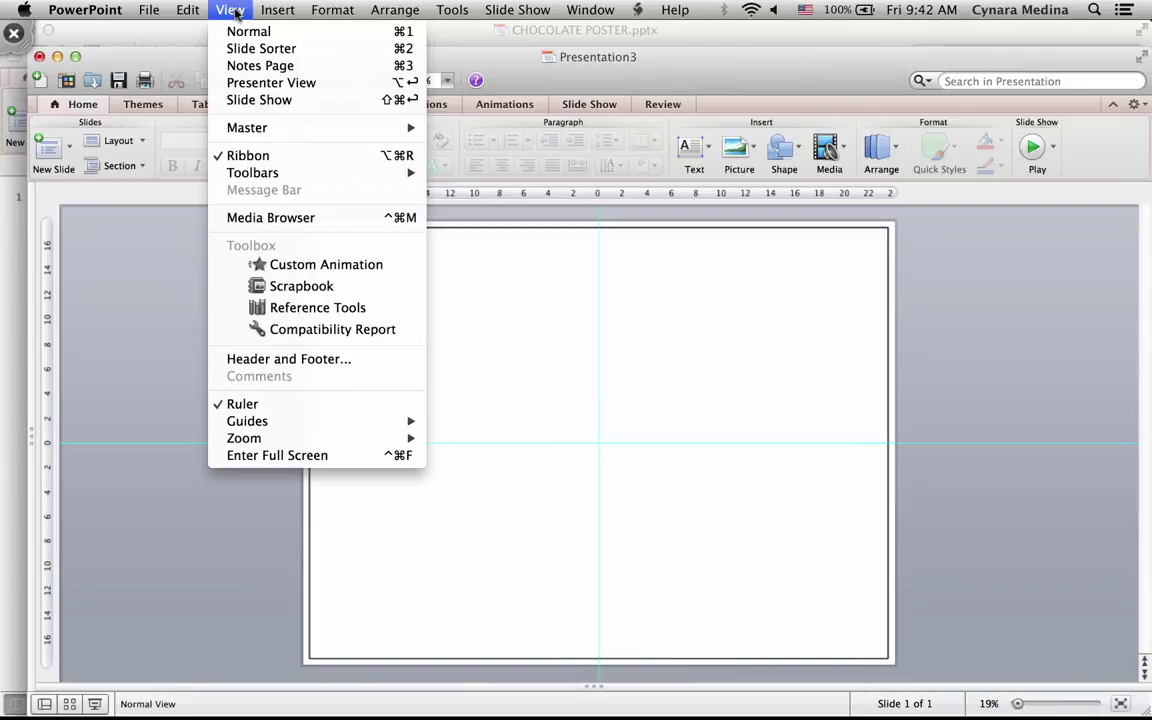
mouse_move(310, 424)
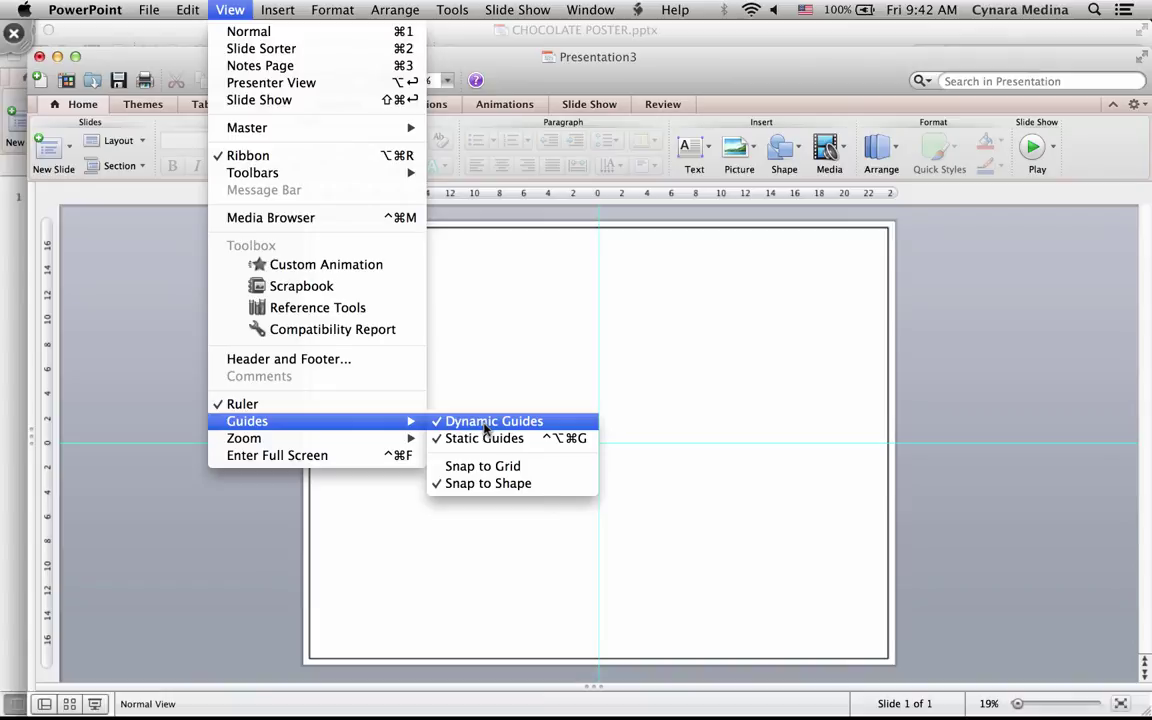
left_click(568, 370)
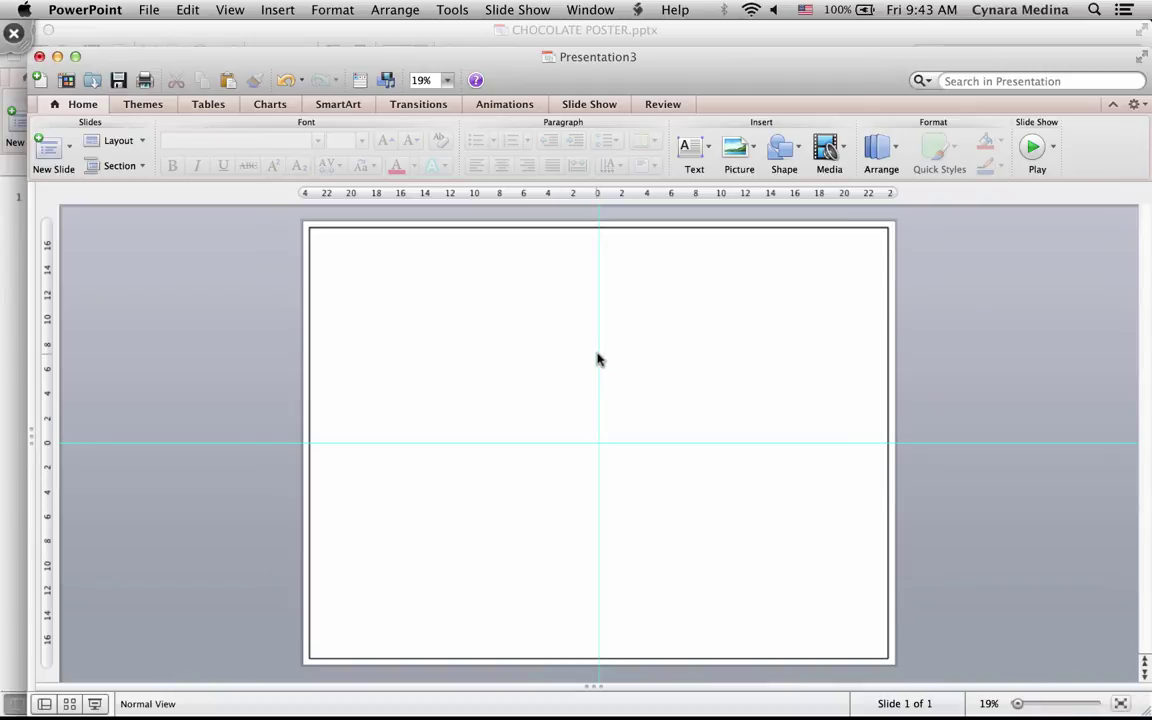
Ctrl-drag a copy of the vertical centre guide to the left, annotating 'CTRL' on screen
left_click_drag(597, 360, 462, 360)
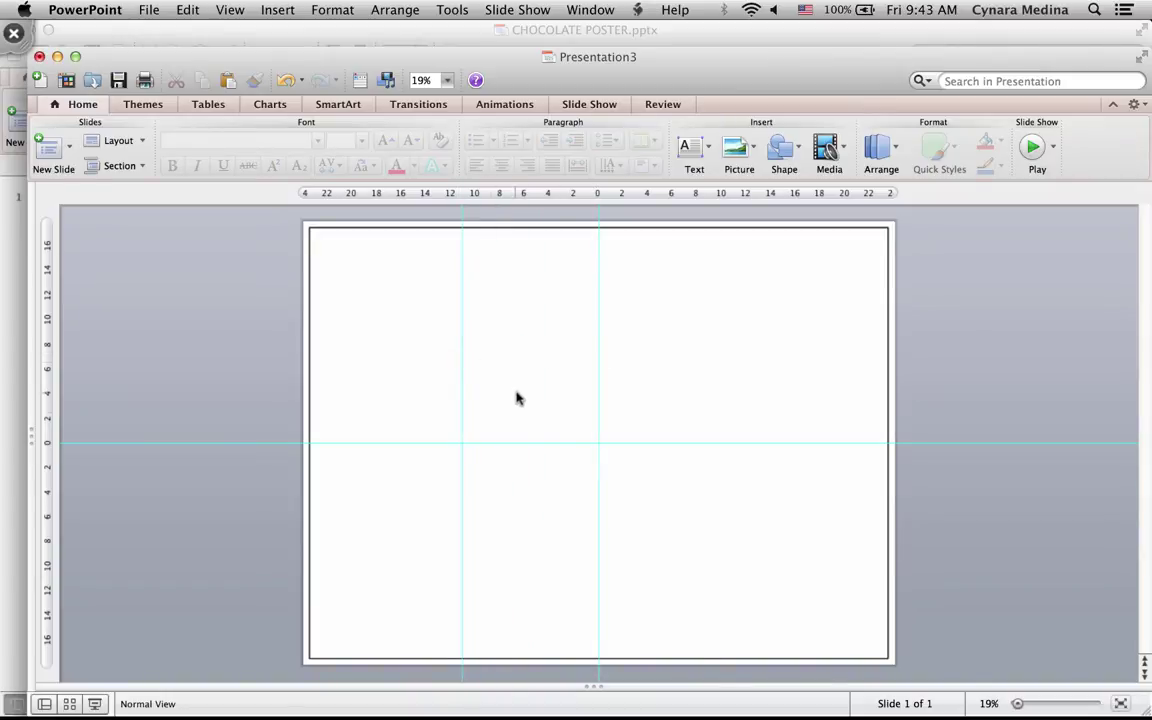
key("ctrl+shift+d")
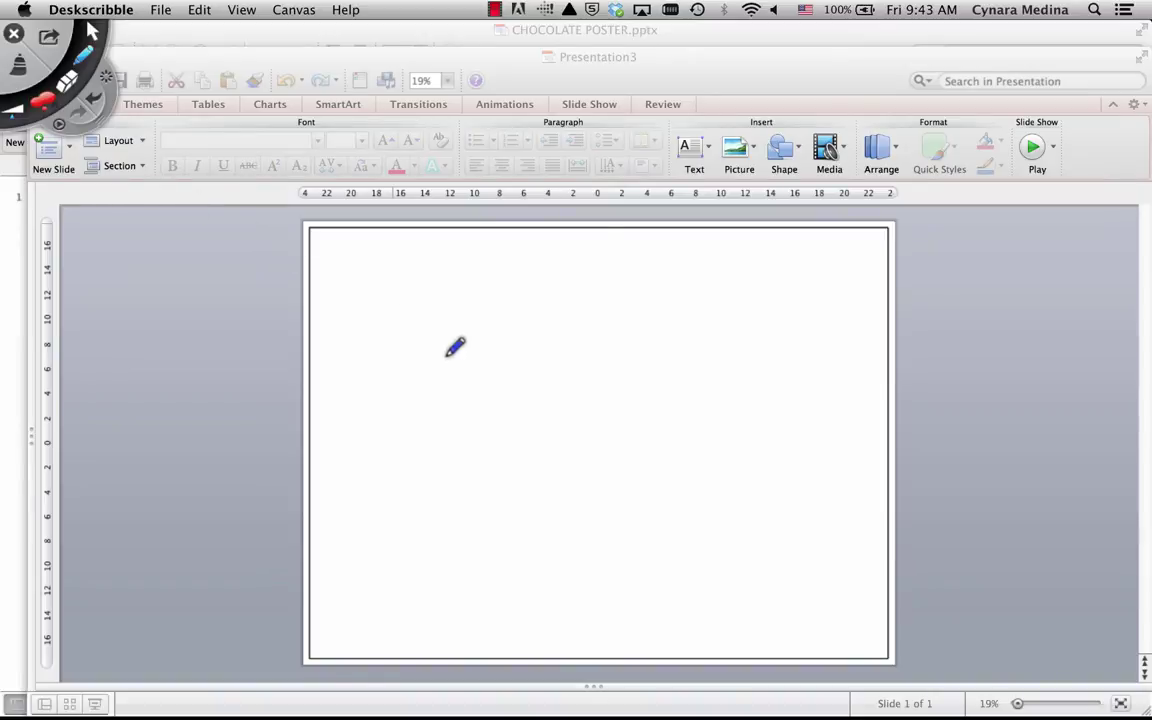
left_click_drag(448, 350, 452, 413)
left_click_drag(440, 350, 493, 347)
left_click_drag(470, 350, 470, 413)
left_click_drag(496, 413, 545, 412)
left_click_drag(545, 365, 583, 408)
left_click_drag(417, 456, 609, 438)
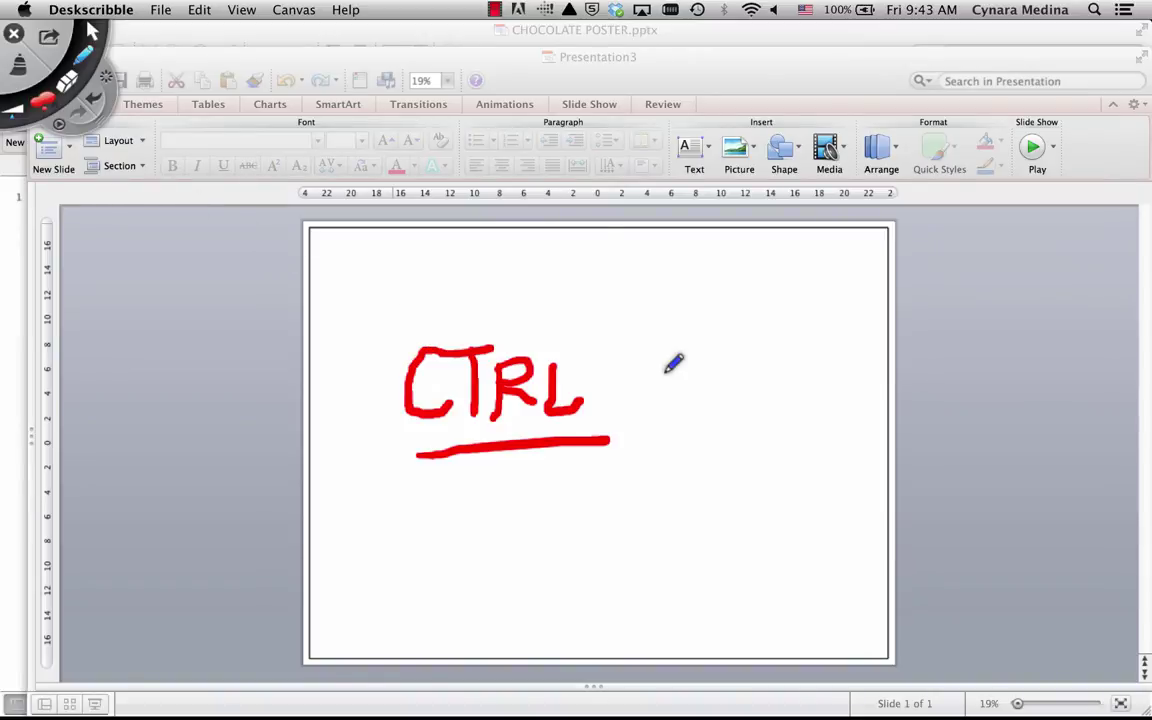
key("ctrl+shift+d")
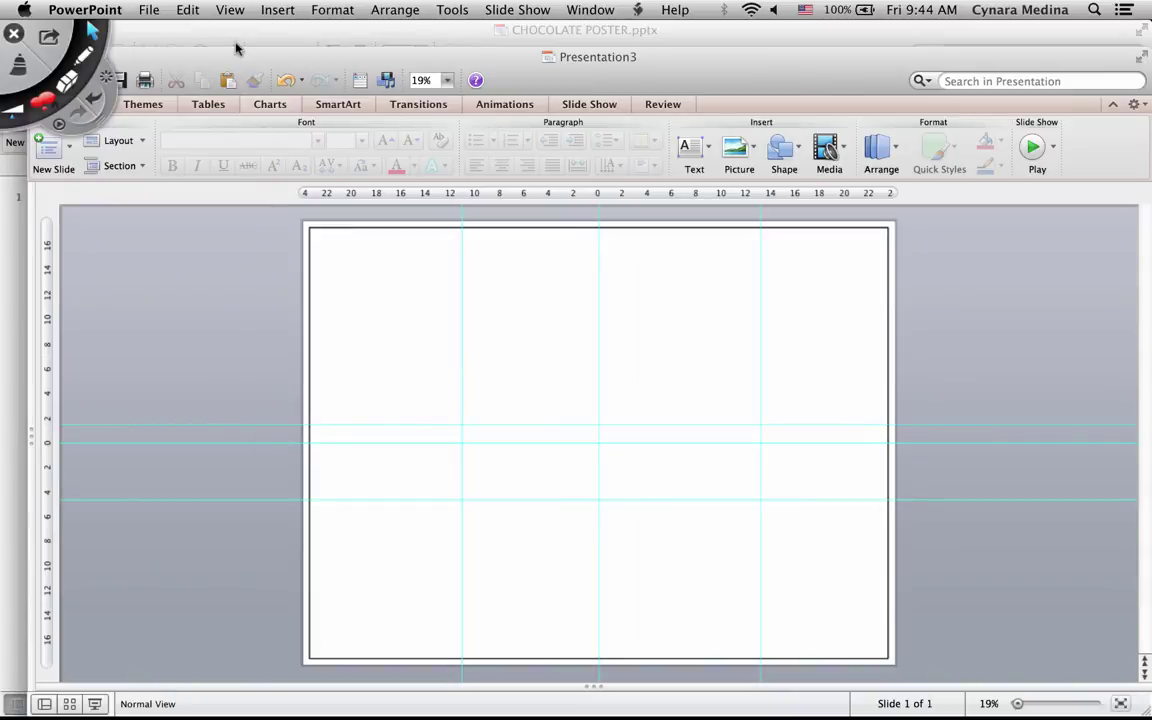
Toggle Static Guides off and on, then drag the left vertical guide out near the frame's left edge
left_click(232, 10)
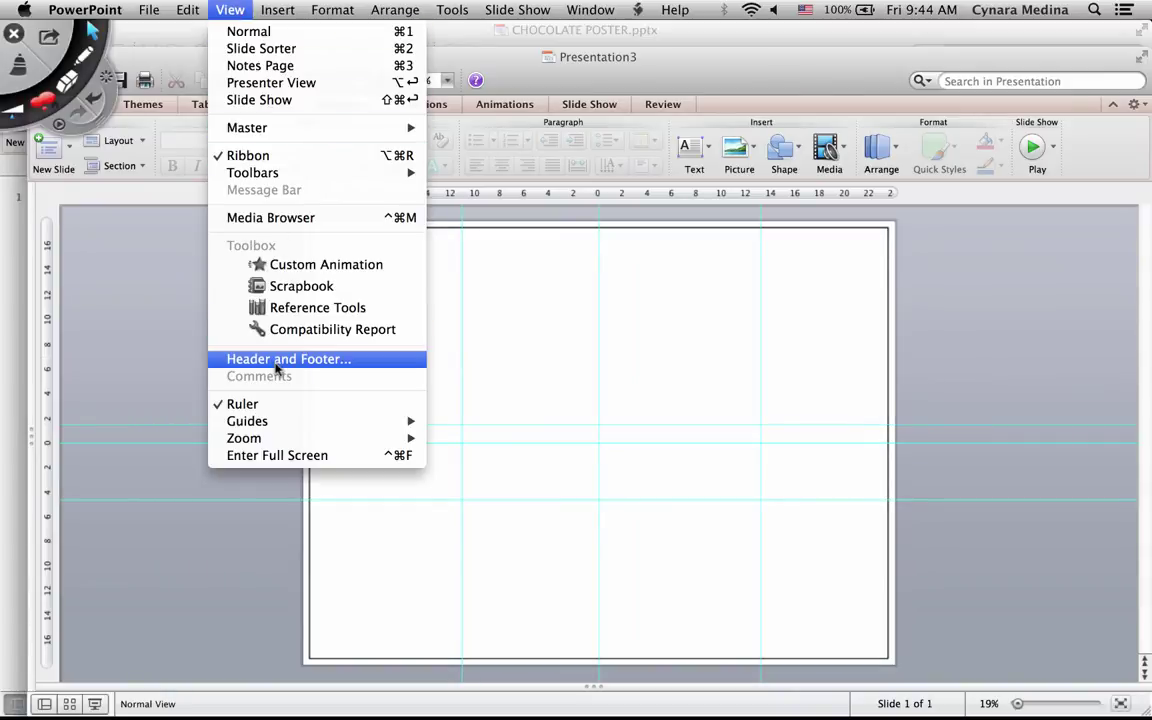
mouse_move(303, 427)
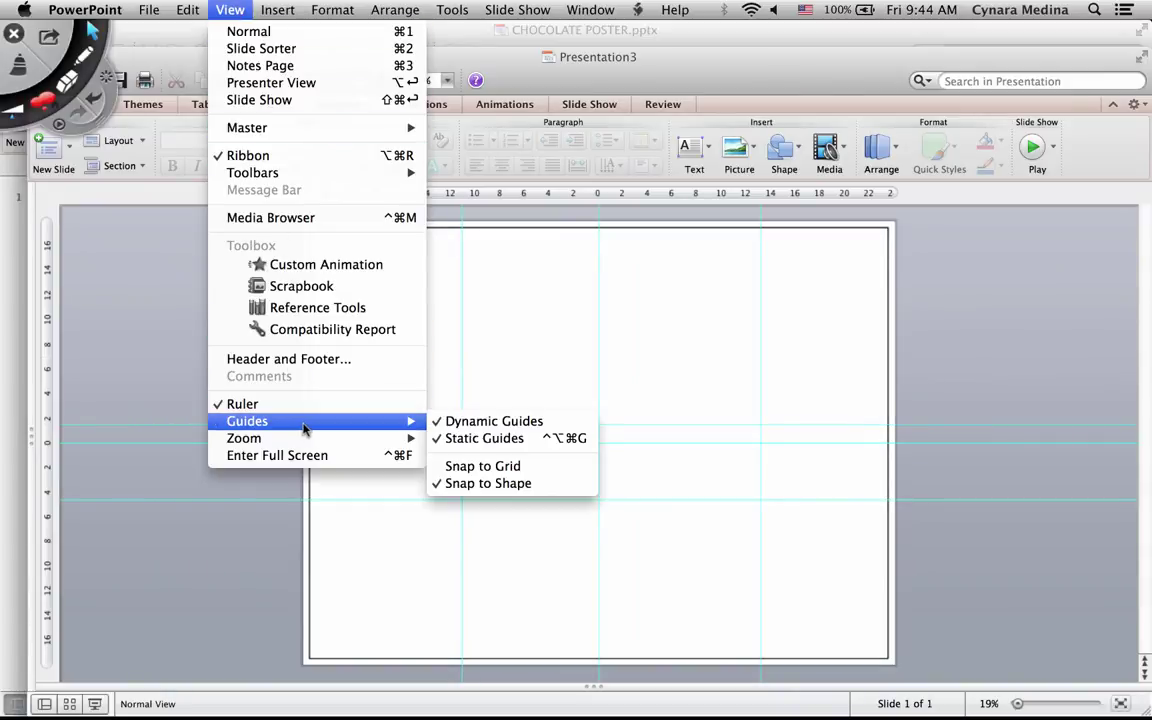
left_click(463, 440)
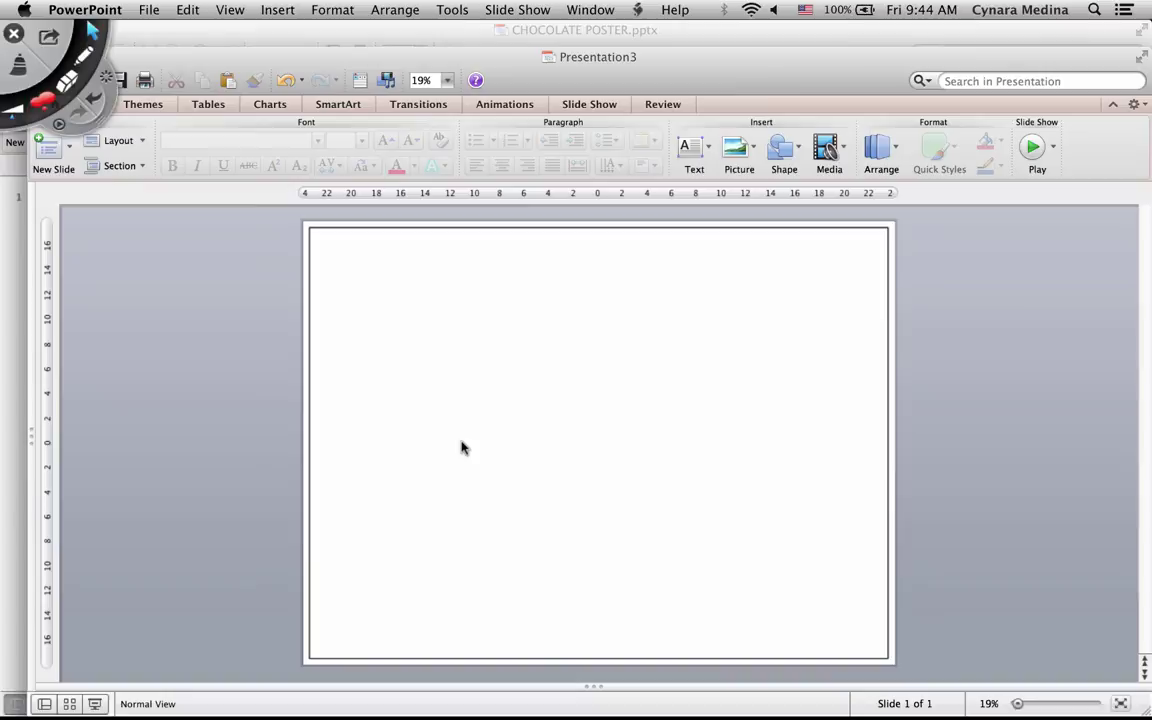
left_click(281, 12)
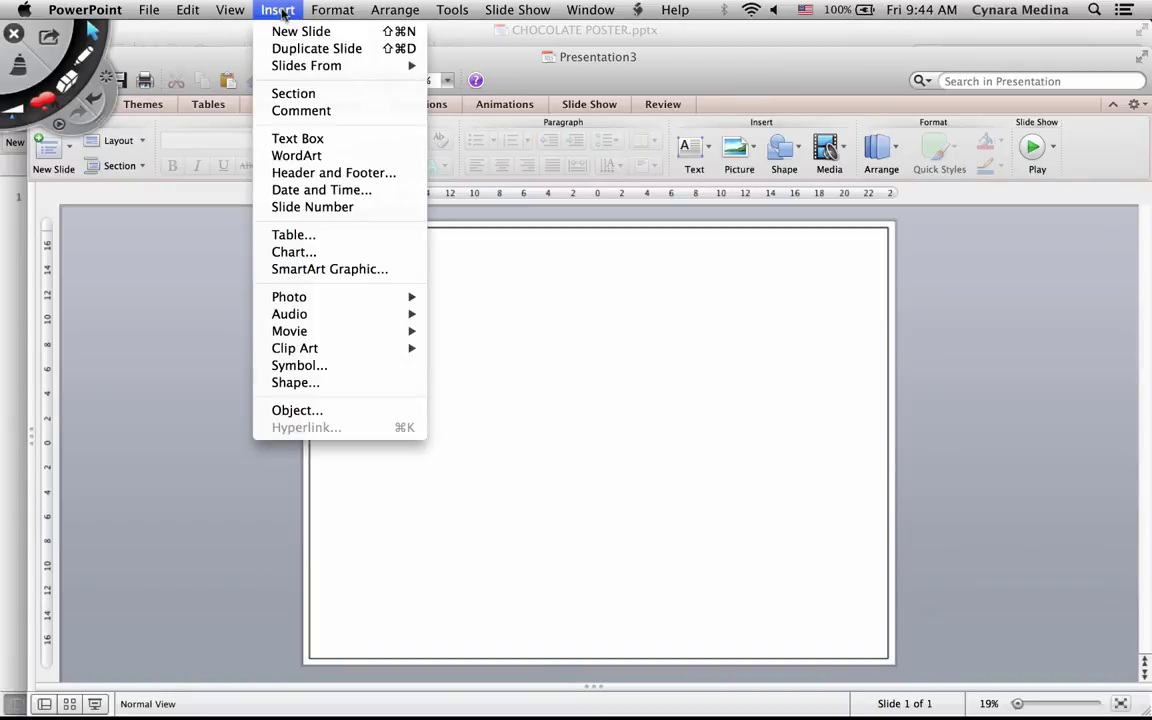
mouse_move(231, 10)
mouse_move(288, 424)
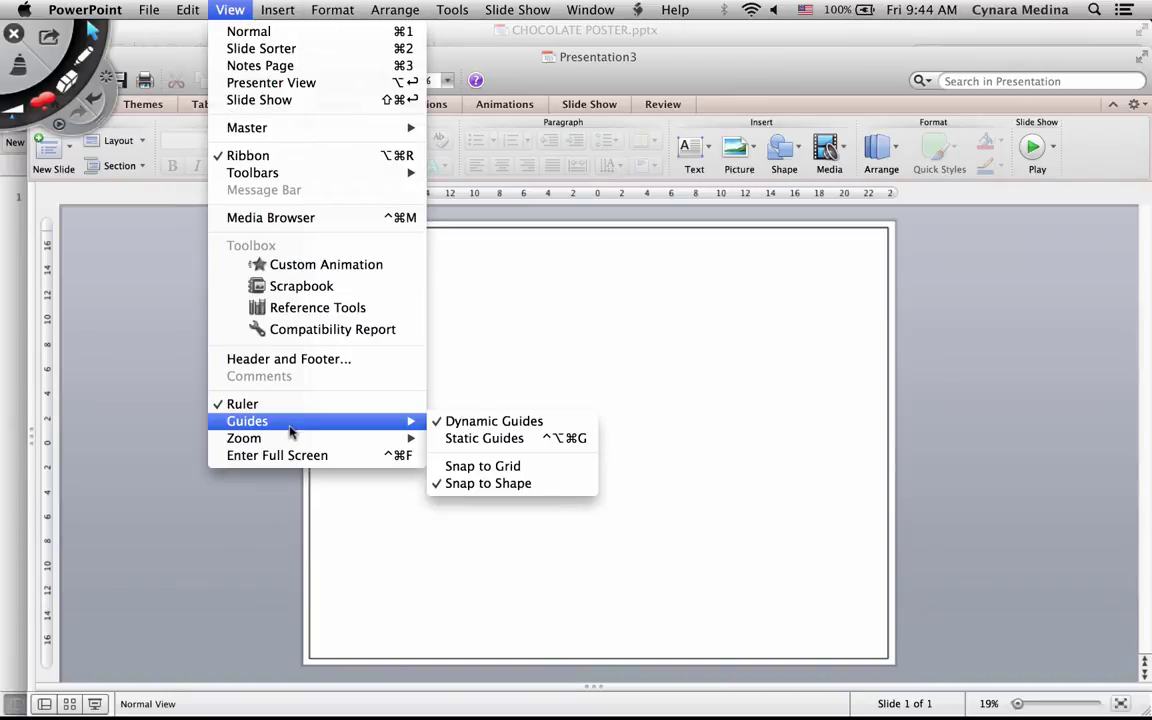
left_click(450, 440)
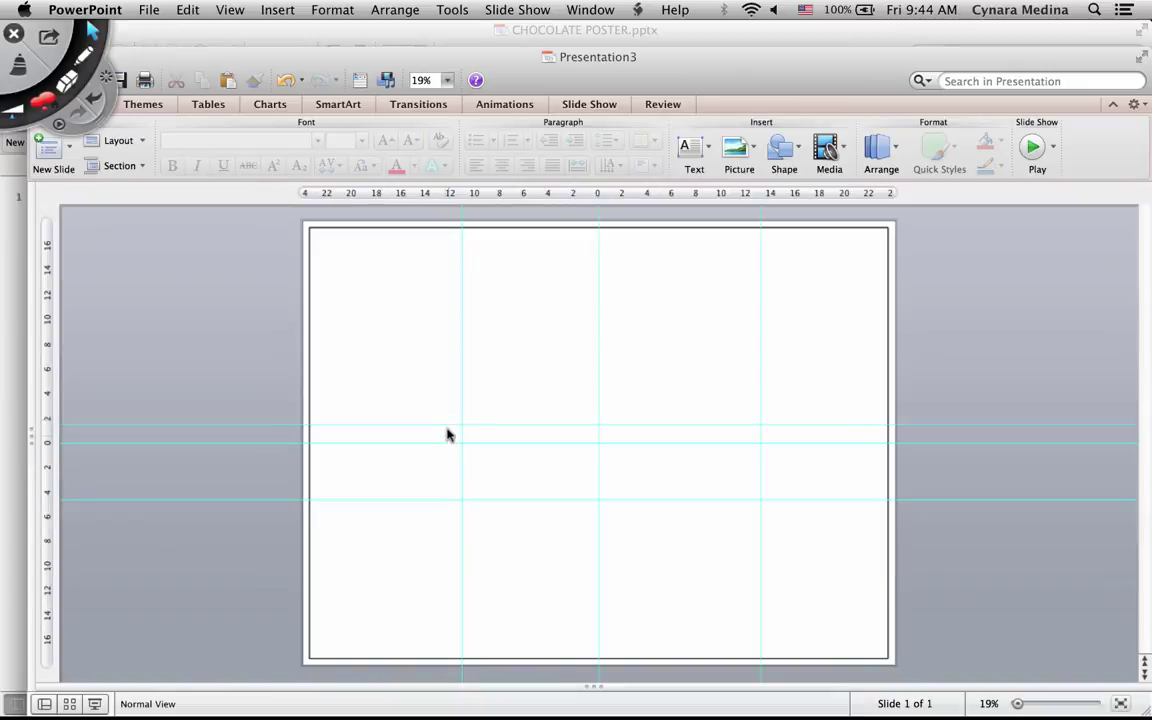
left_click_drag(461, 366, 337, 352)
Add a text box at the poster's top-left reading 'Title' in Arial Black
left_click(690, 148)
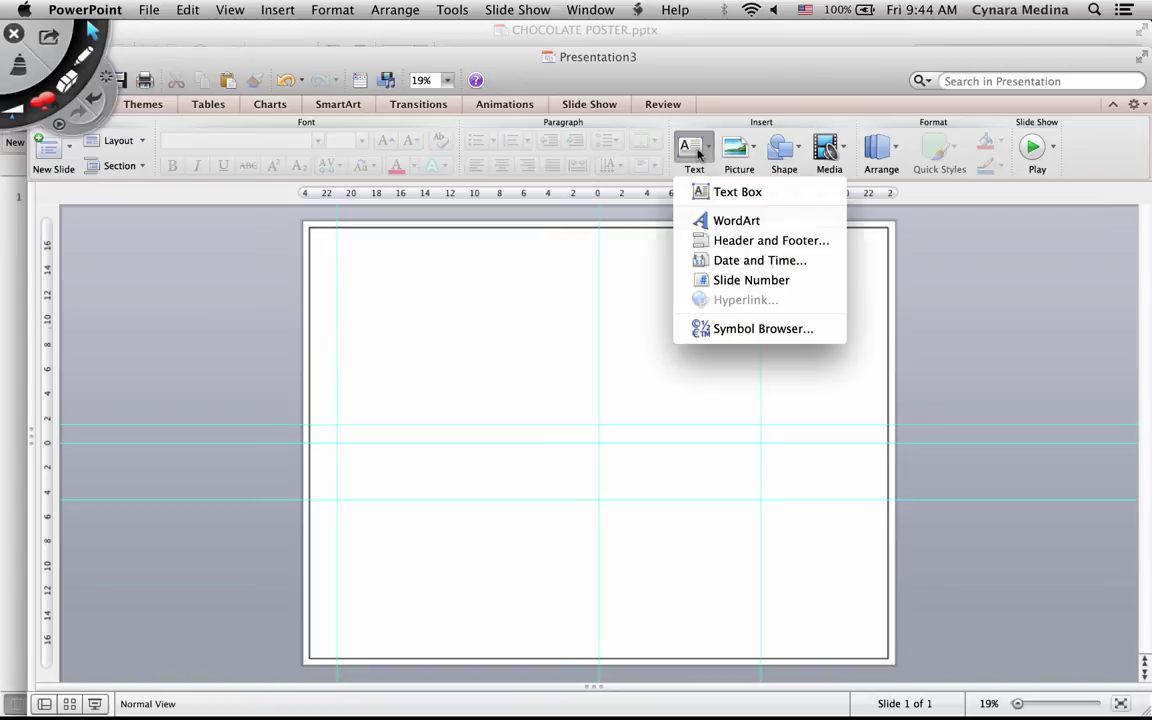
left_click(703, 187)
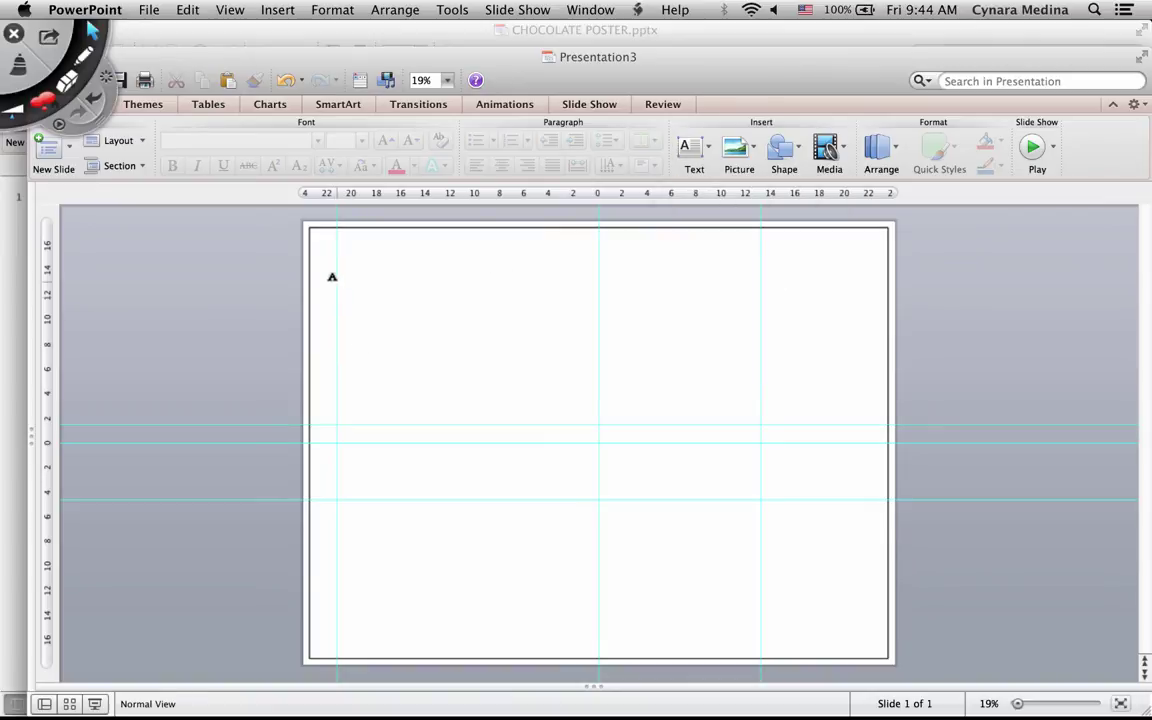
left_click_drag(352, 258, 574, 330)
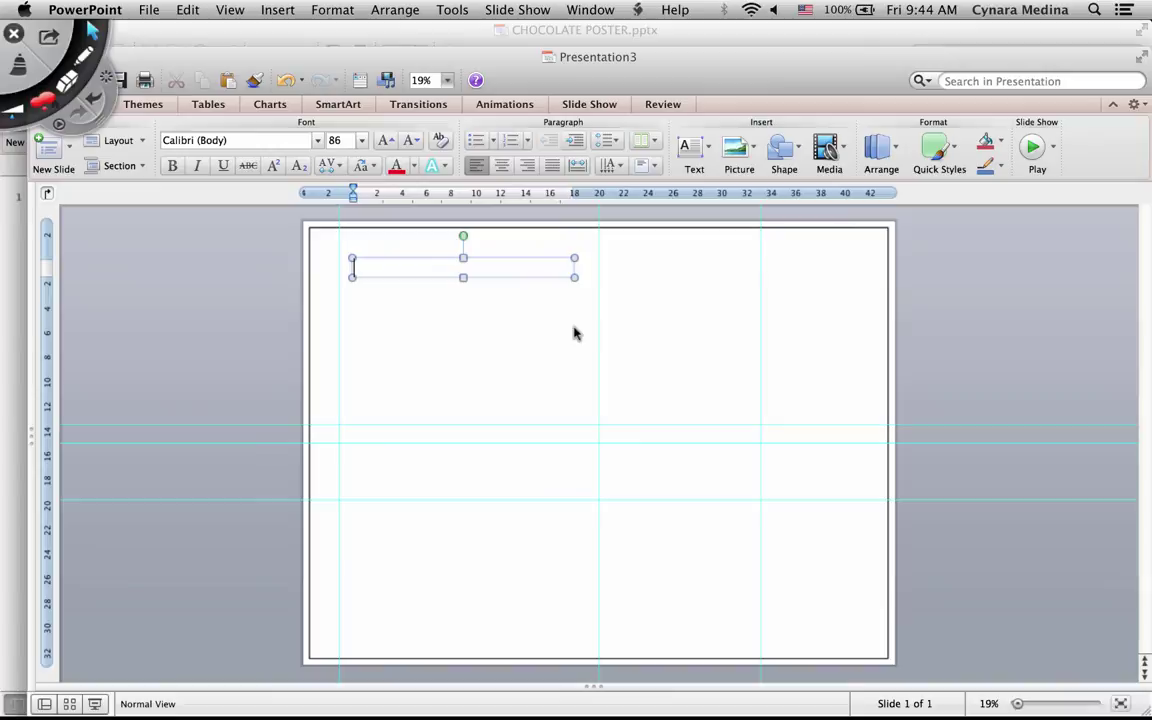
left_click_drag(446, 258, 433, 258)
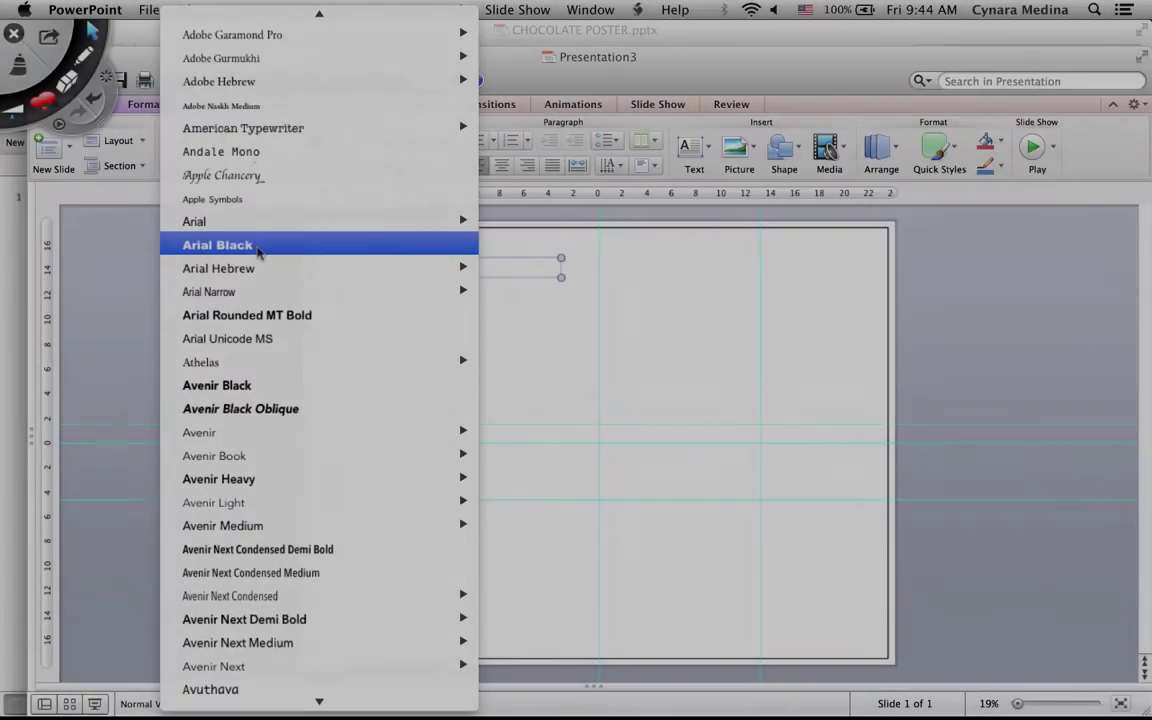
left_click(258, 248)
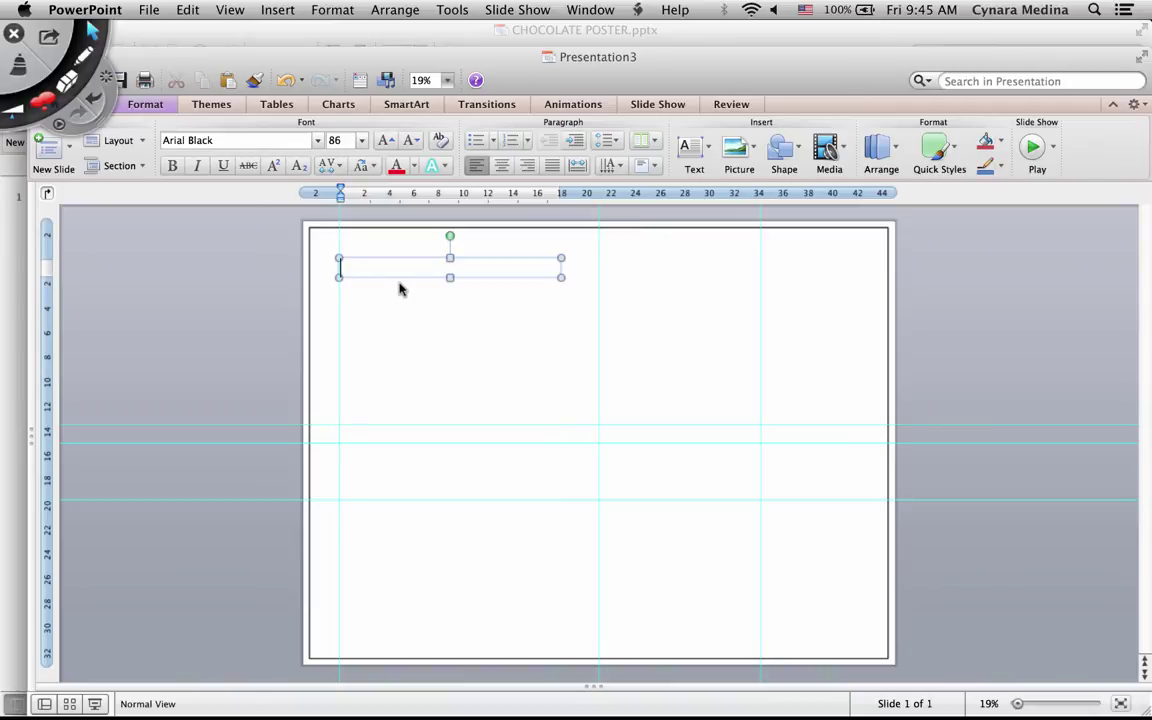
type("Title")
Add a second text box below the title, aligned left with it, reading 'My text goes here.'
left_click(399, 345)
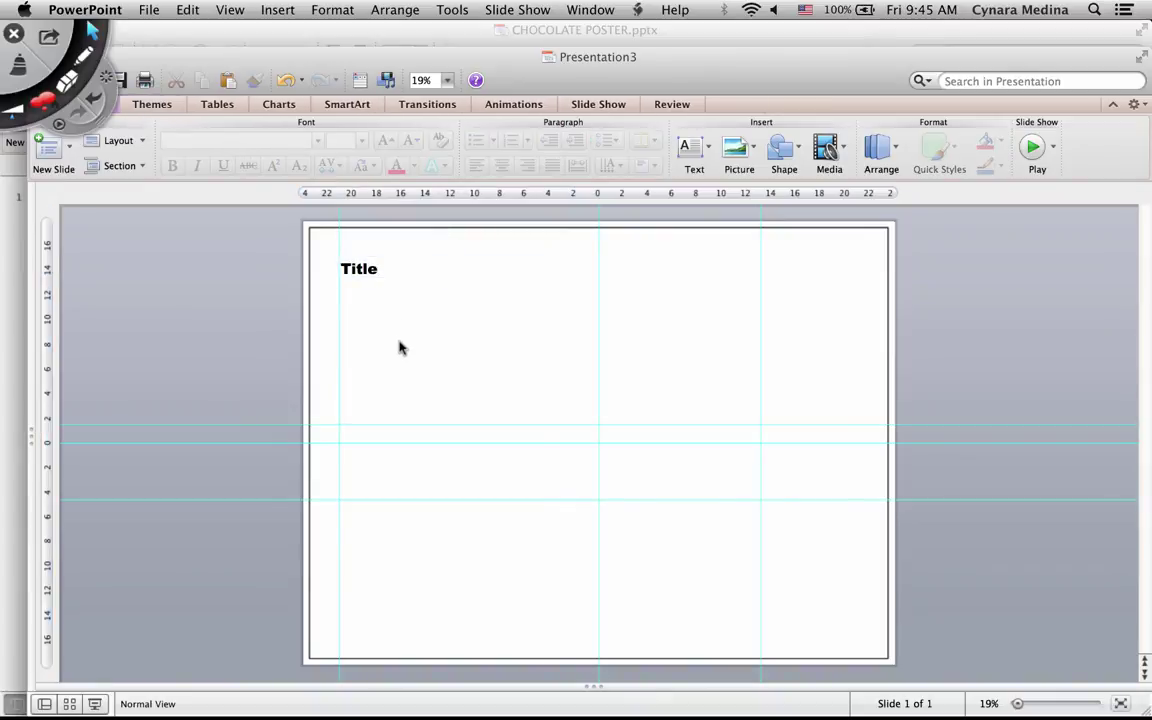
left_click(691, 150)
left_click(738, 192)
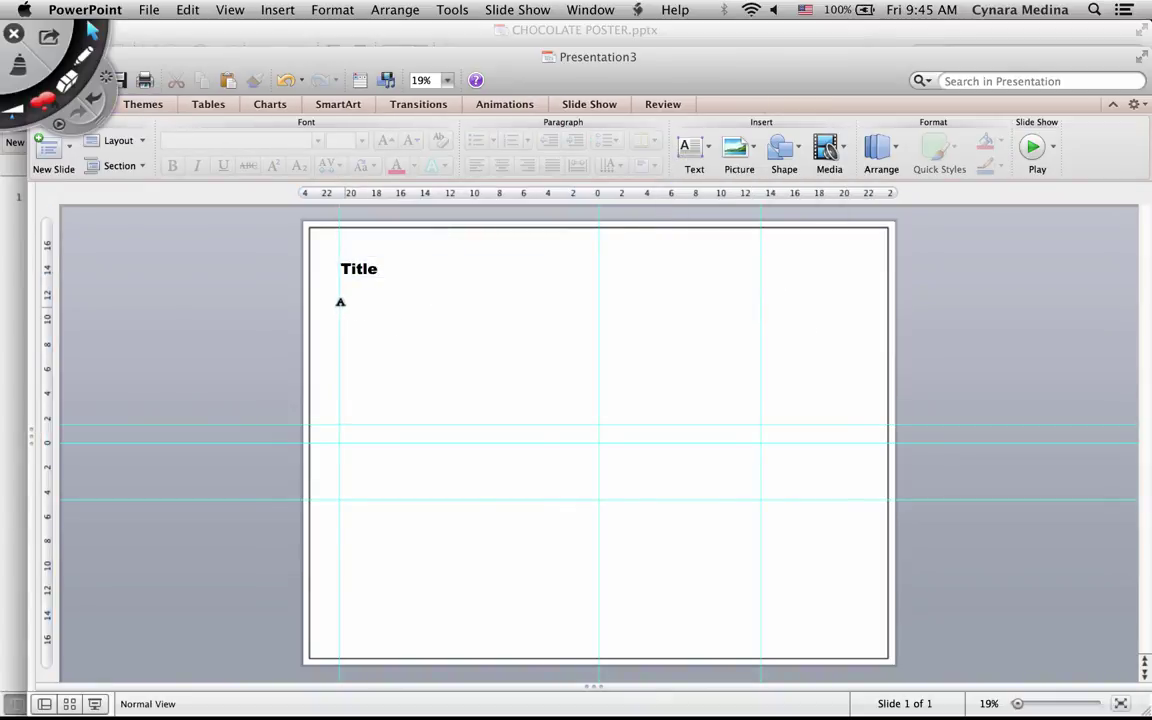
left_click_drag(345, 307, 501, 350)
left_click_drag(476, 309, 441, 307)
left_click(383, 318)
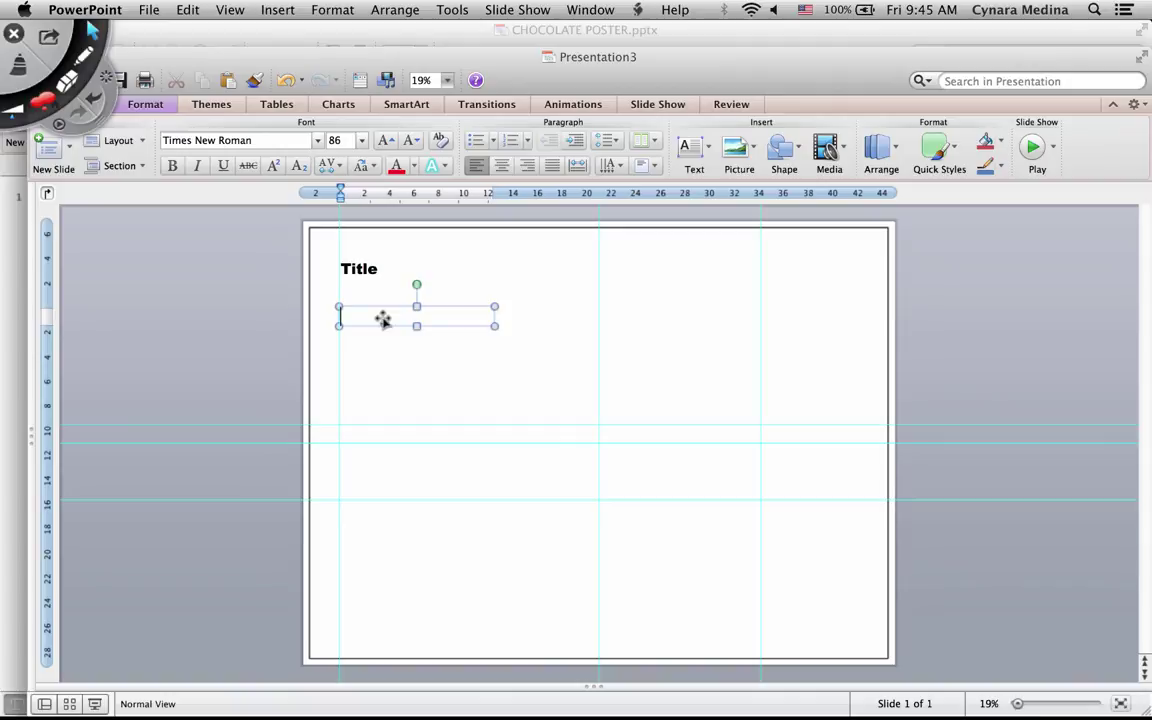
type("My text goes here.")
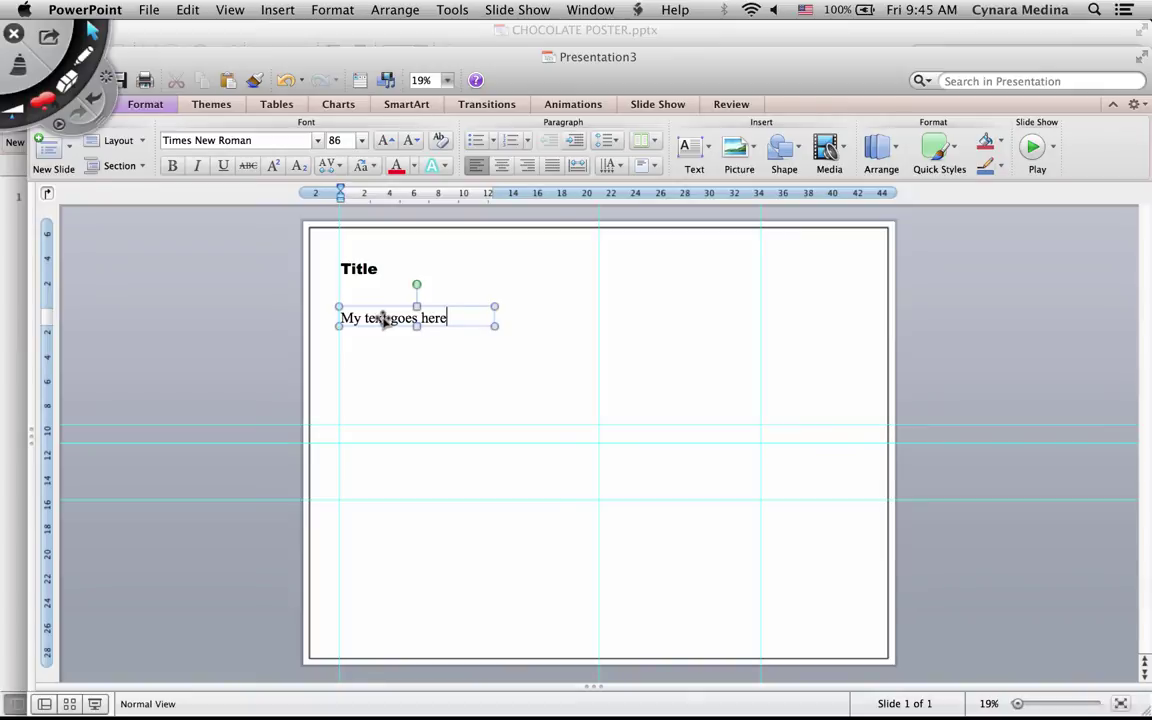
left_click(491, 388)
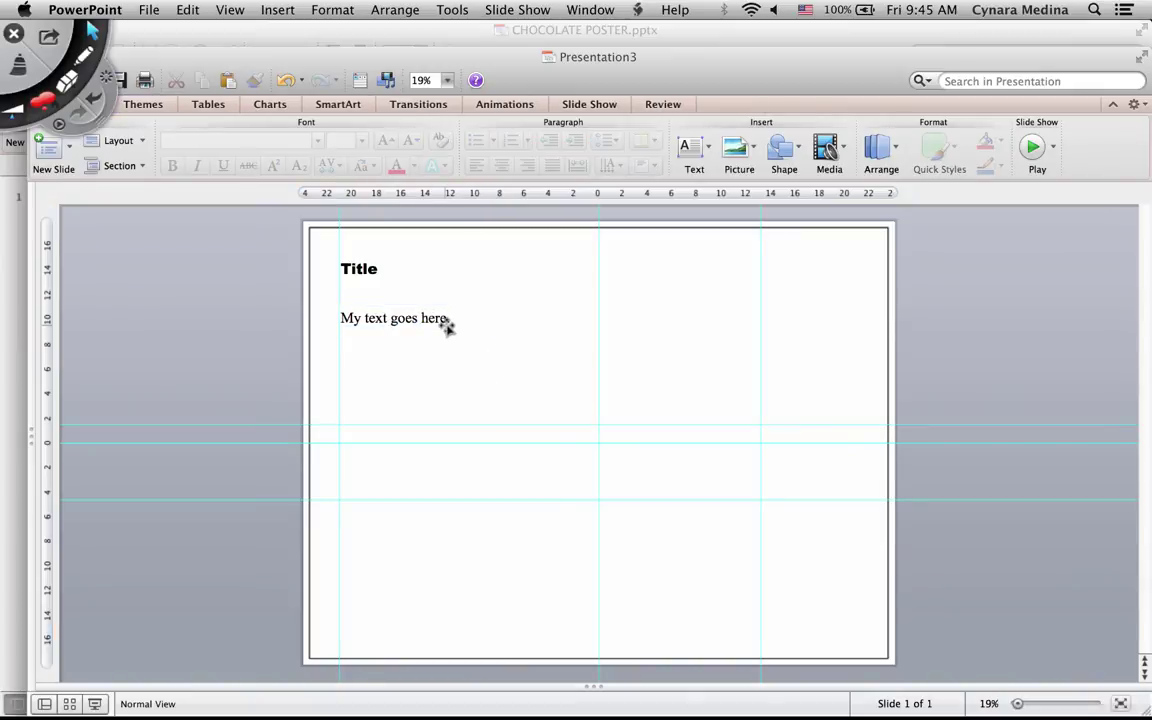
Nudge the body text up and enlarge the Title from 96 to 166 point
left_click(376, 318)
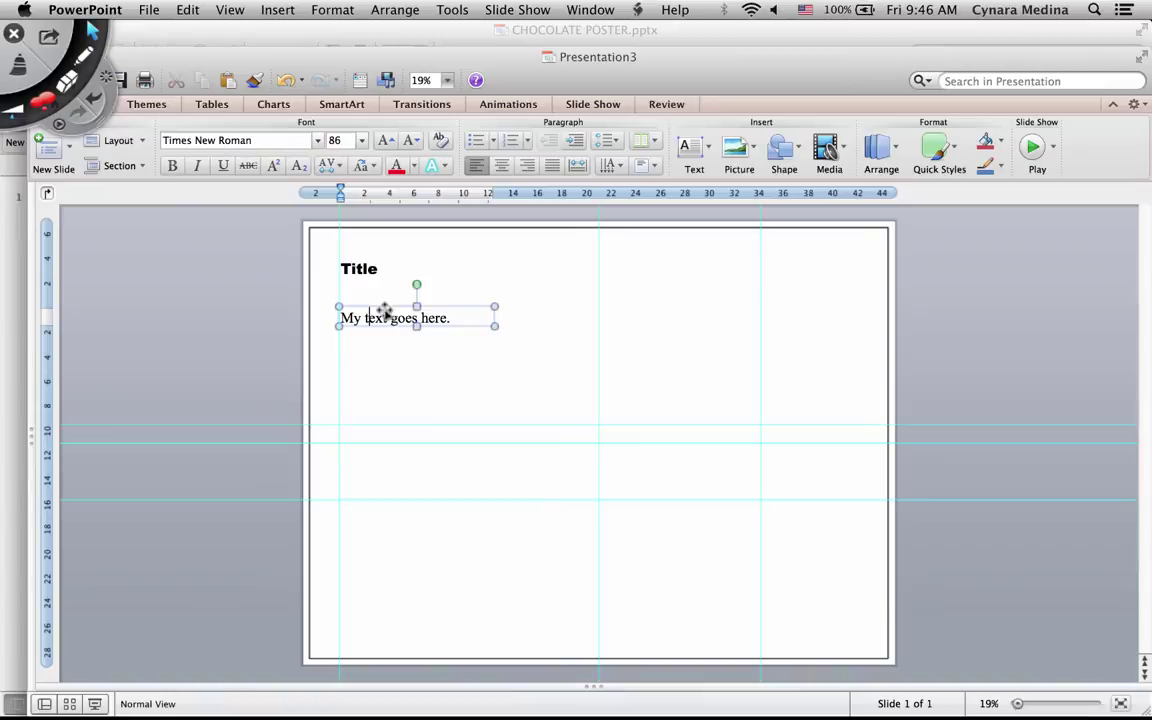
left_click_drag(407, 305, 405, 297)
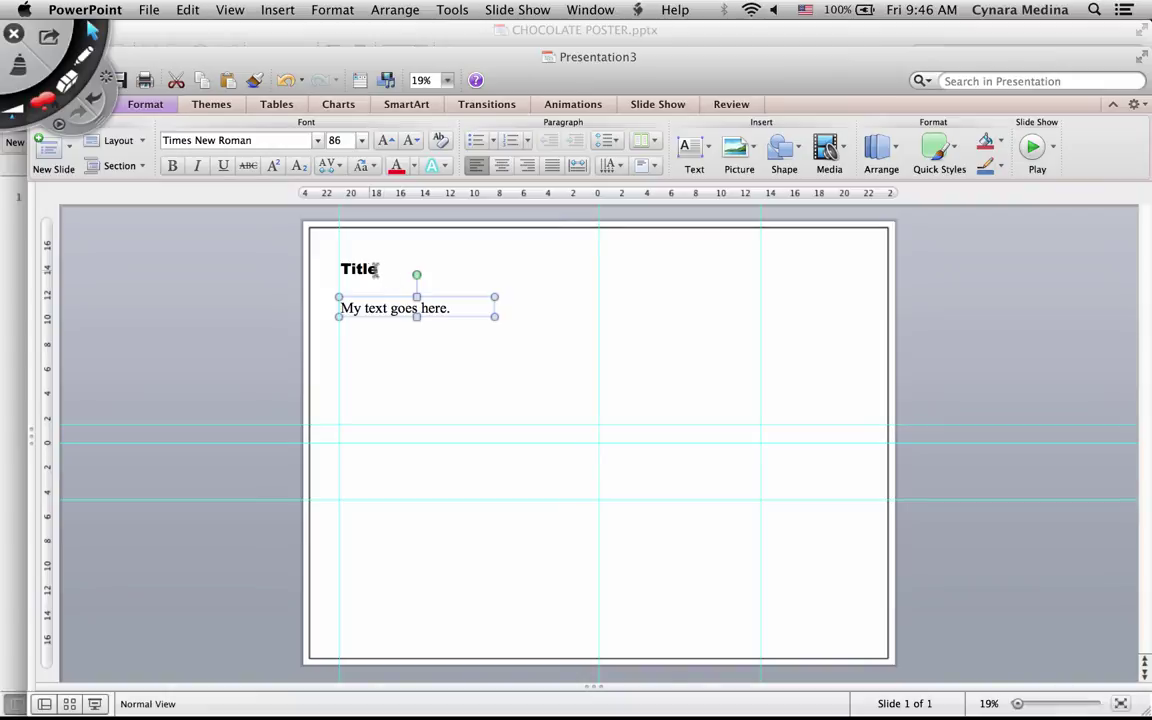
left_click(371, 270)
left_click(370, 259)
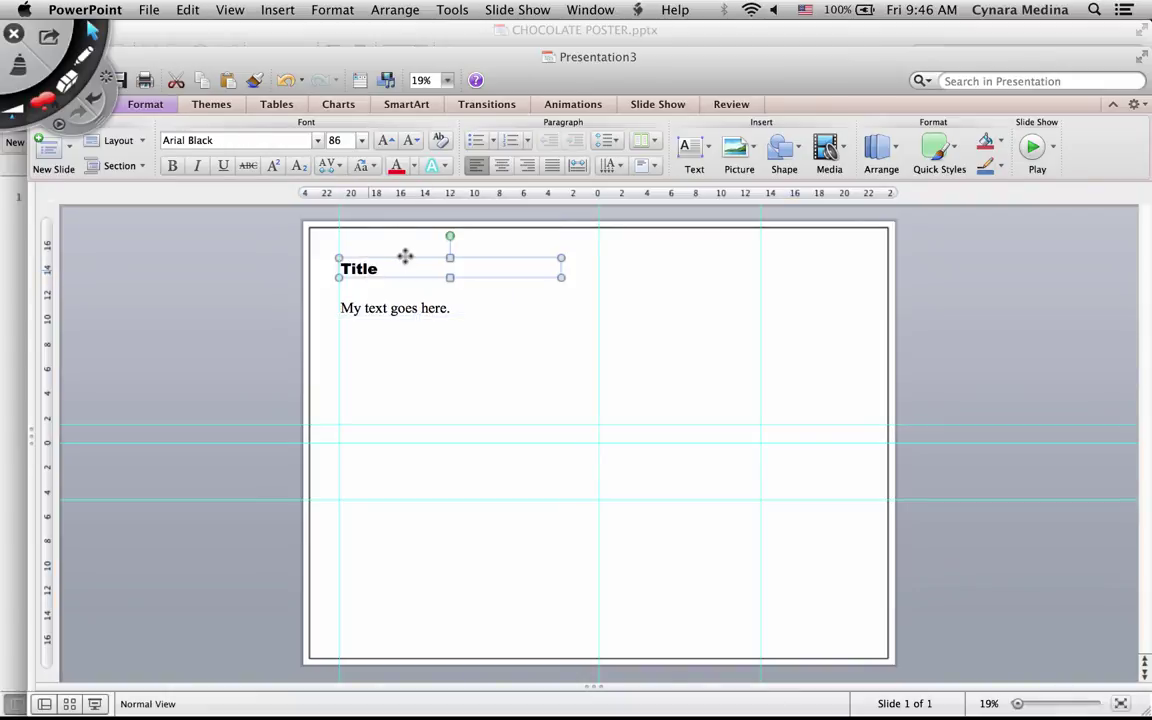
left_click(362, 140)
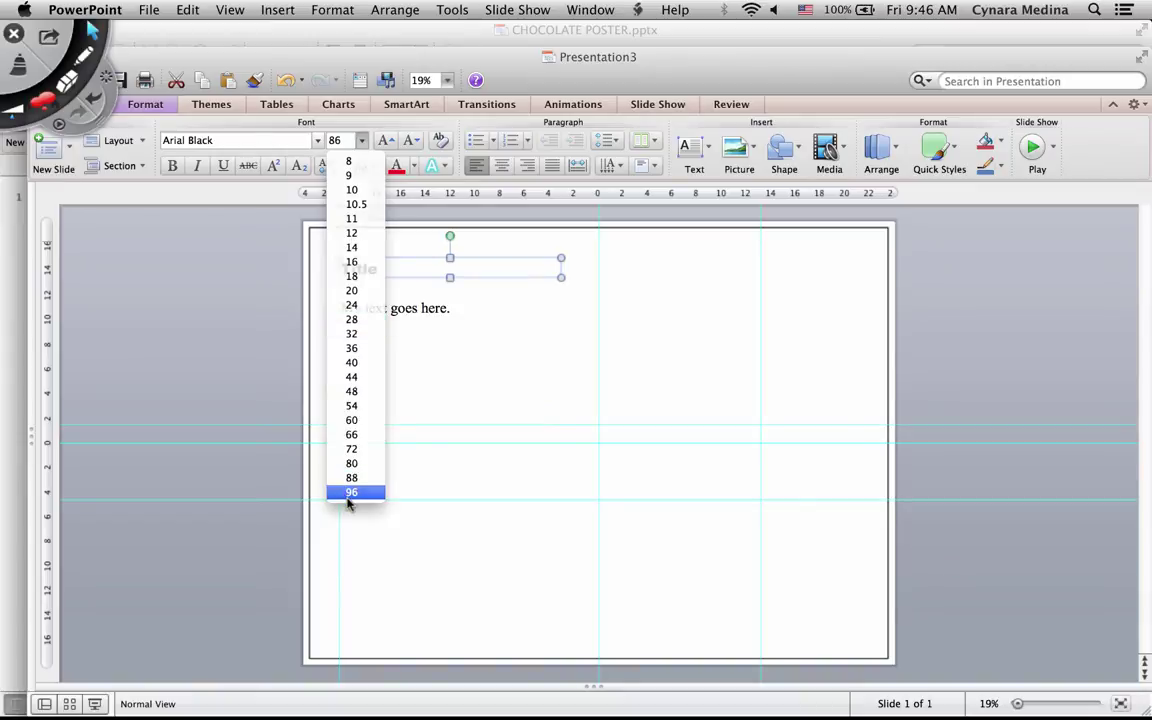
left_click(349, 494)
left_click(385, 140)
left_click(385, 140)
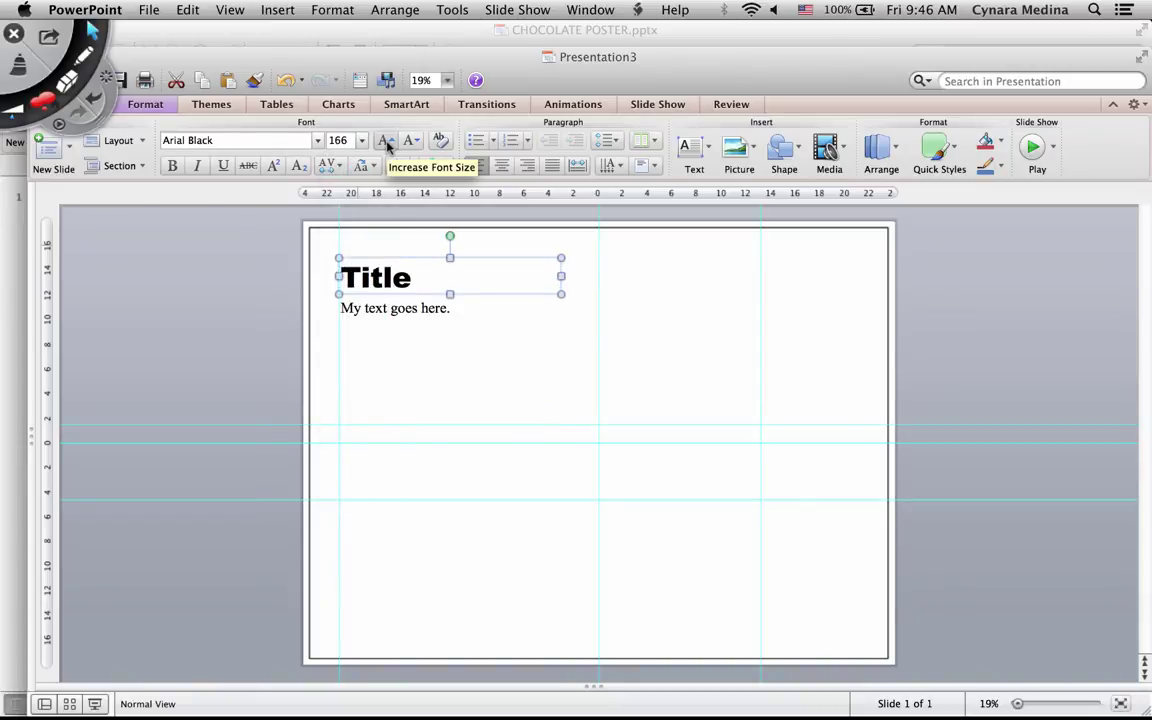
Move the Title box upward and settle the body text just beneath it
left_click_drag(417, 259, 417, 241)
left_click(406, 302)
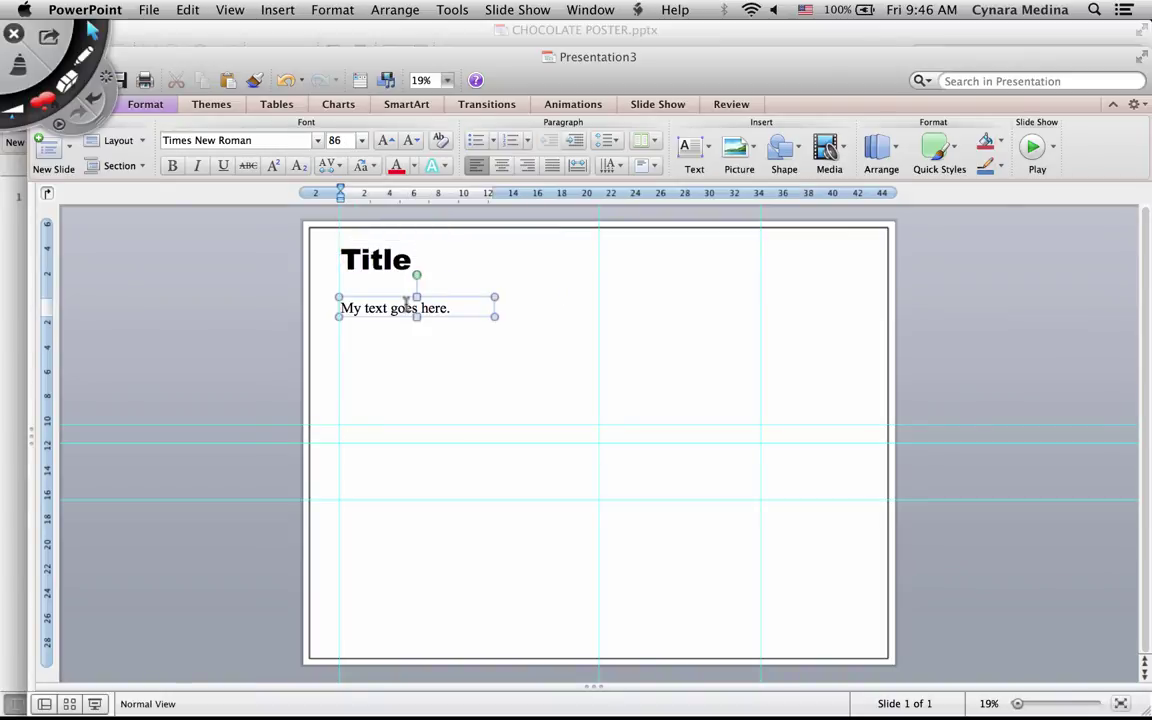
left_click(540, 335)
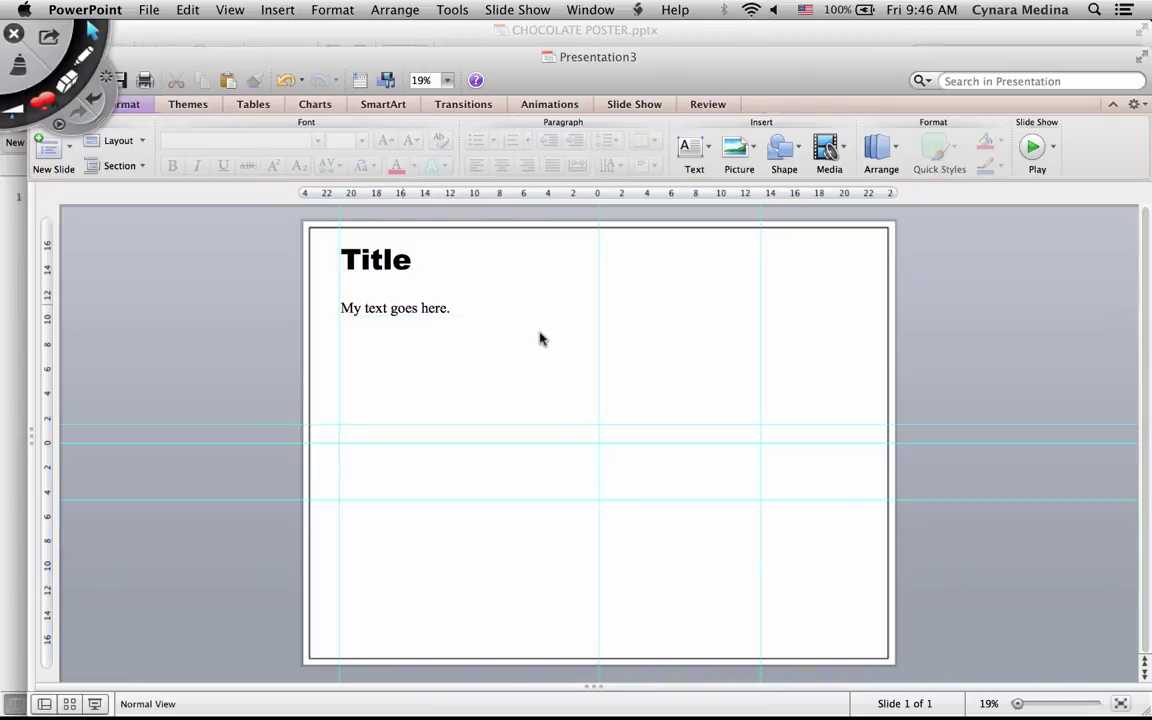
left_click(435, 305)
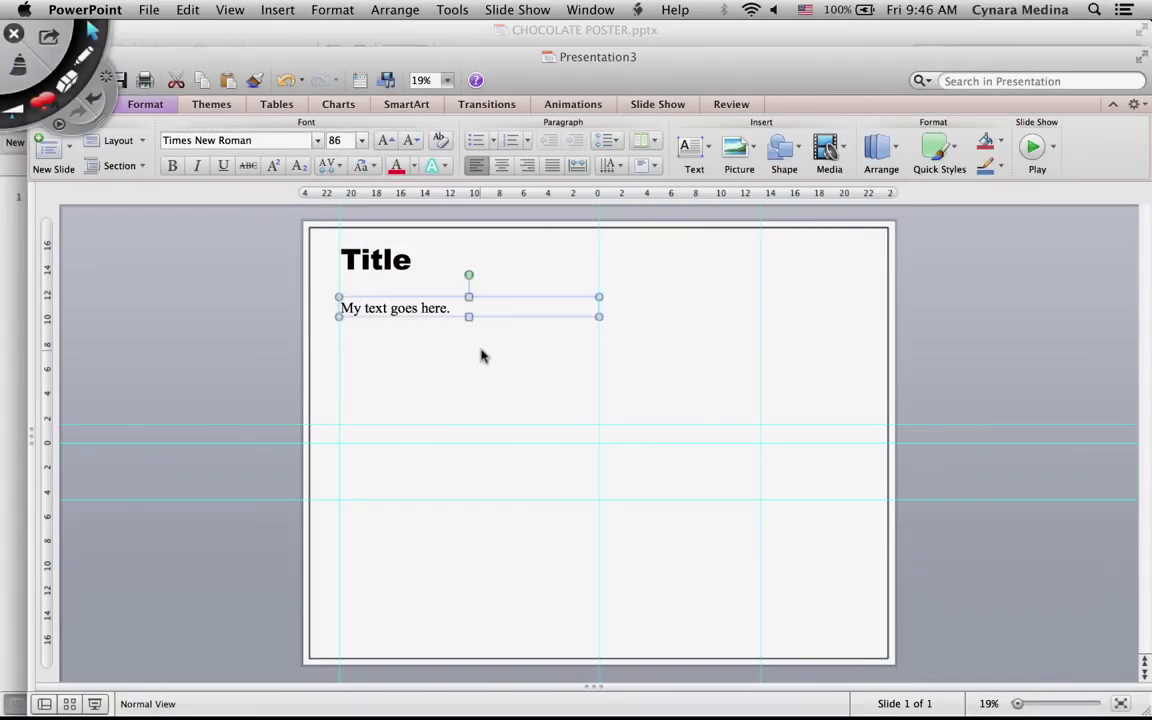
left_click(481, 355)
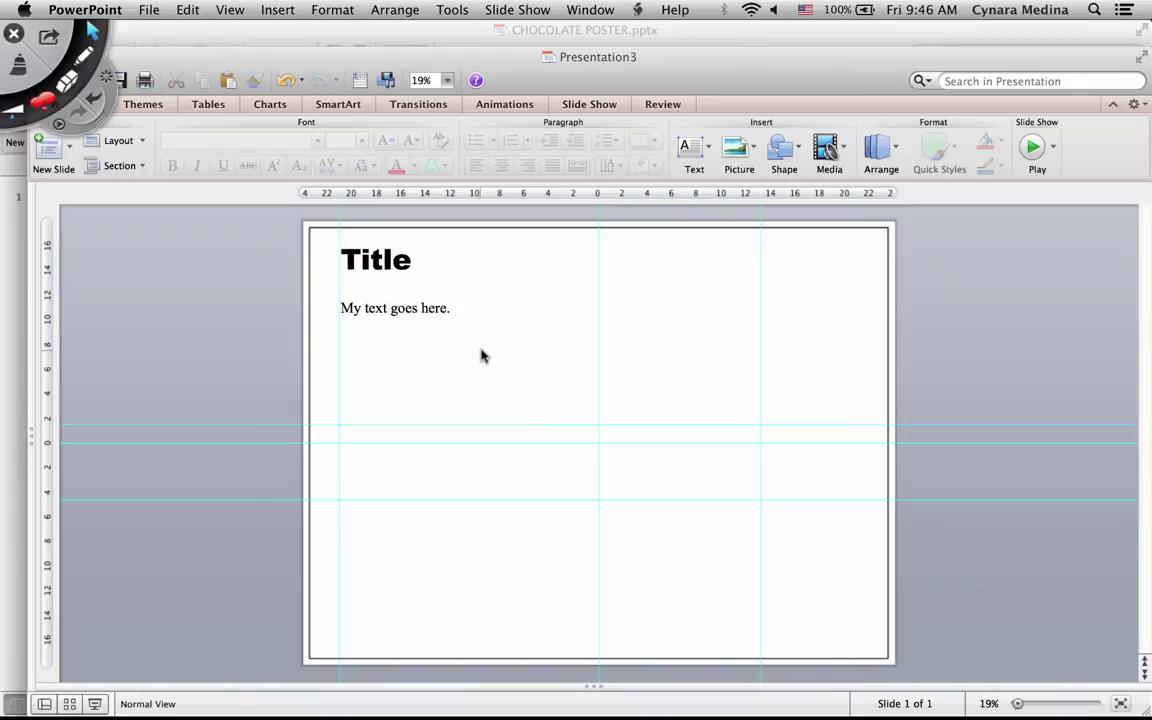
Draw a small rectangle under the Title and shift it into place
left_click(783, 148)
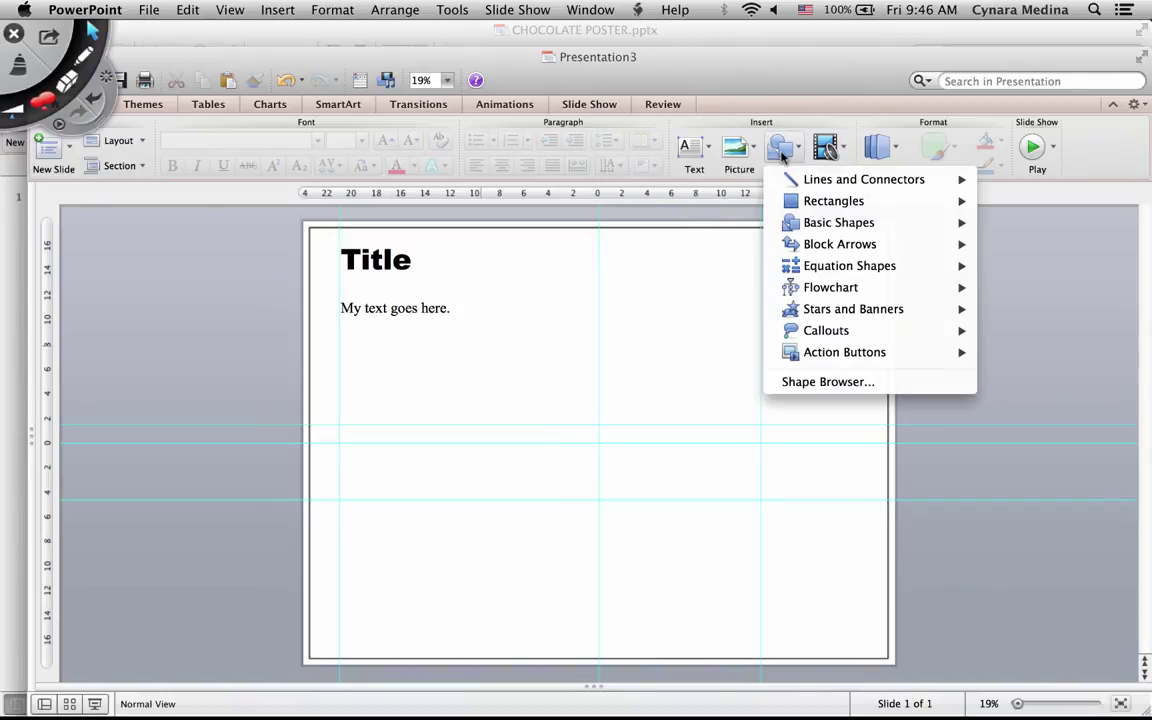
mouse_move(812, 203)
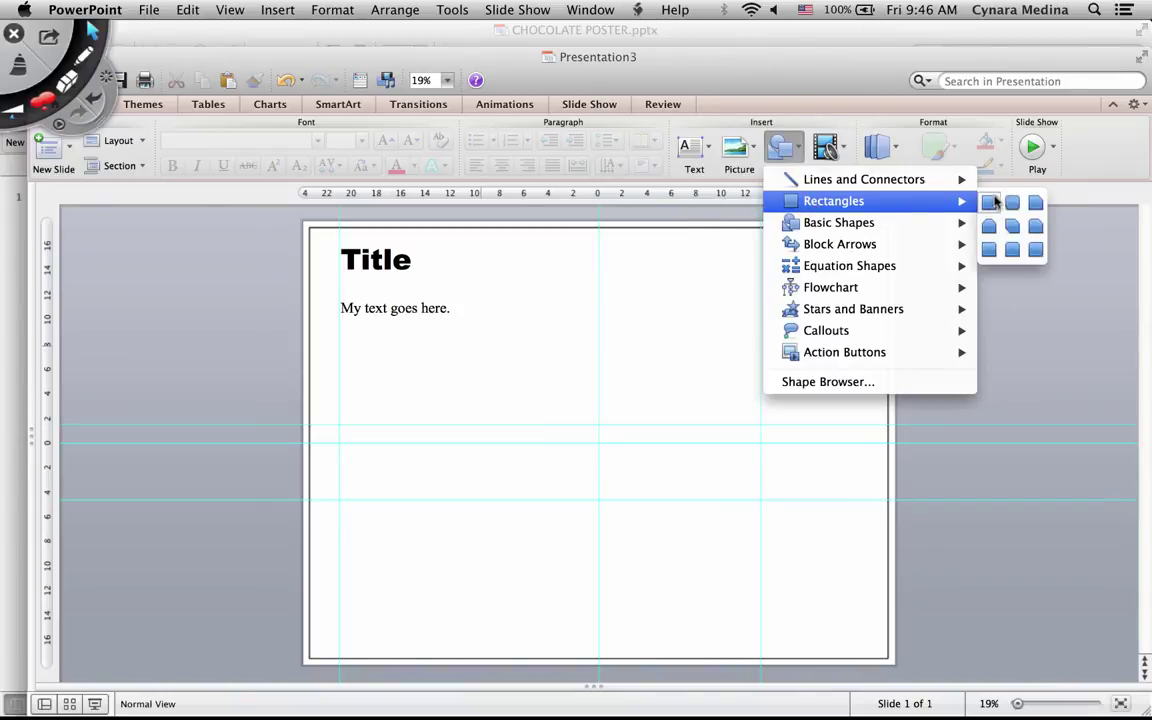
left_click(989, 202)
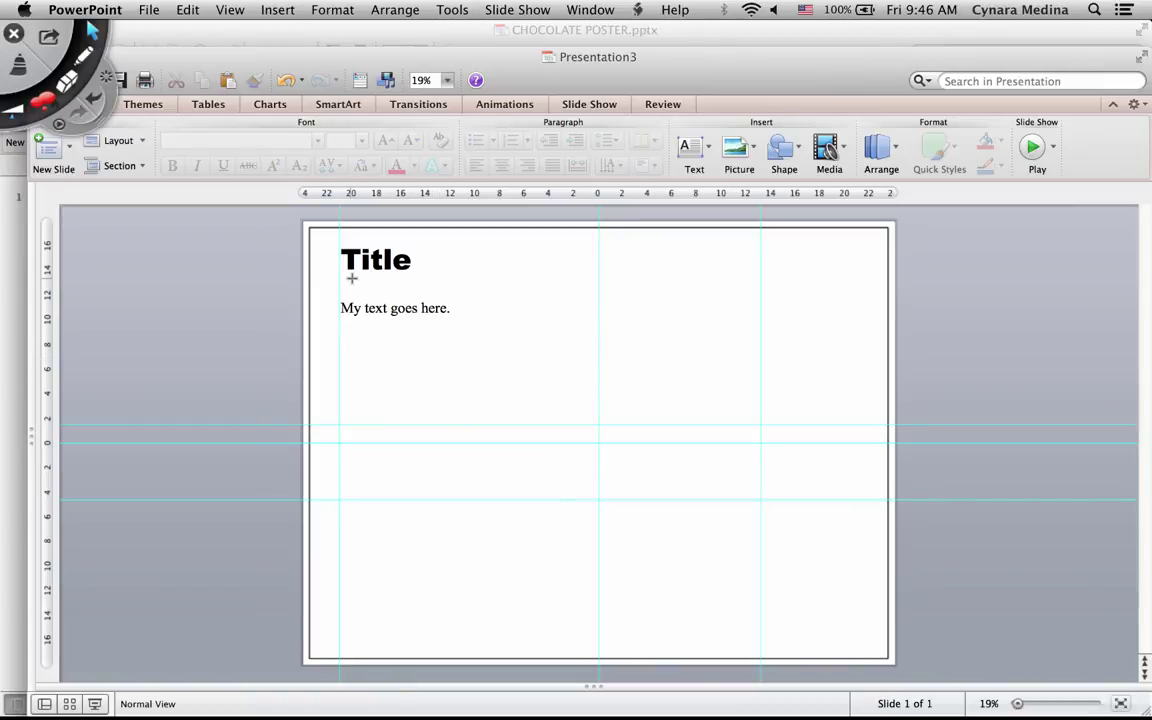
left_click_drag(347, 276, 410, 297)
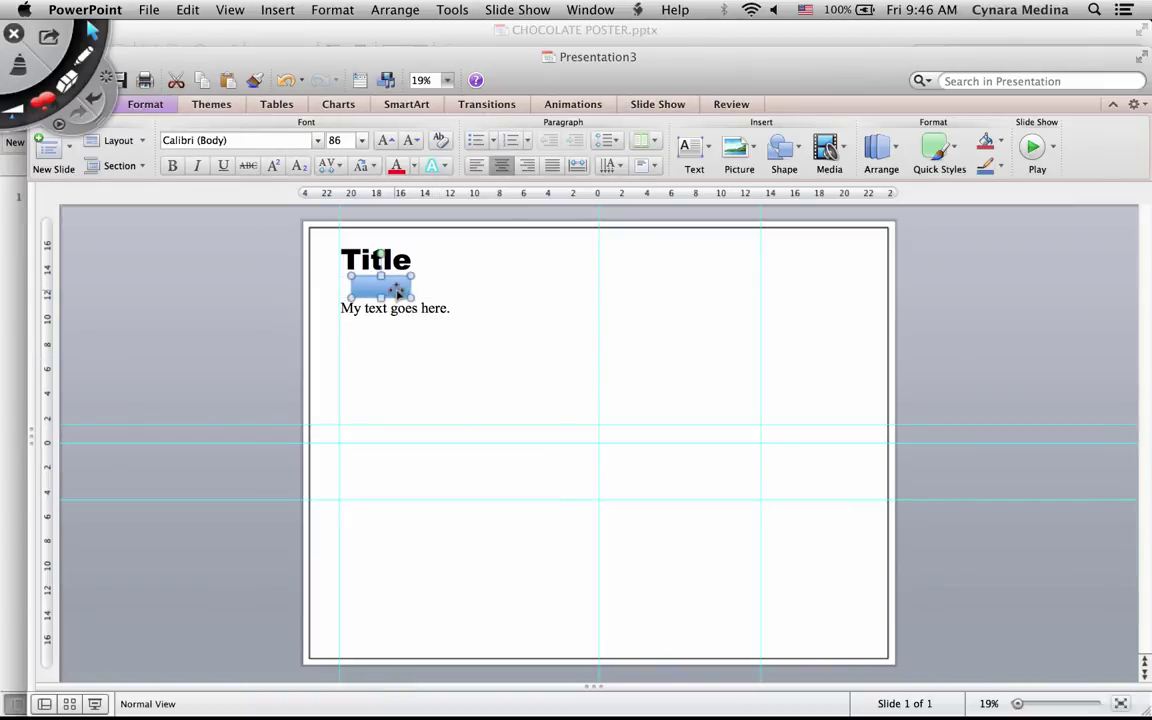
left_click_drag(397, 290, 393, 330)
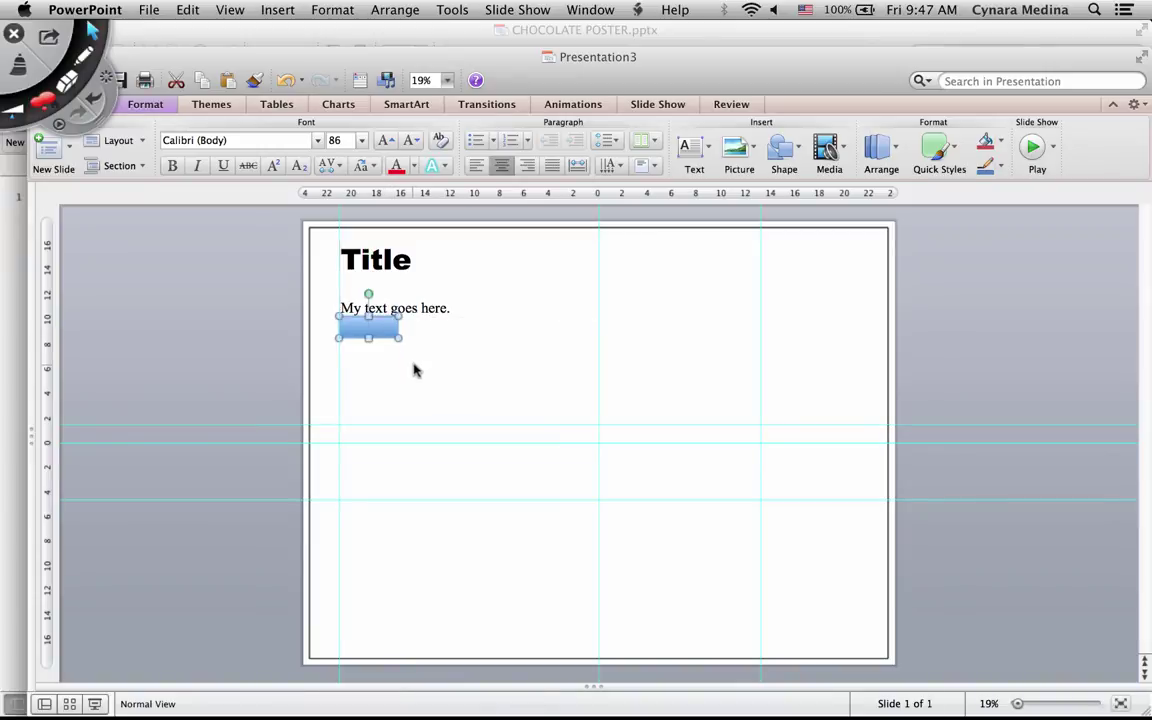
Add a third text box below the body line reading 'text'
left_click(692, 150)
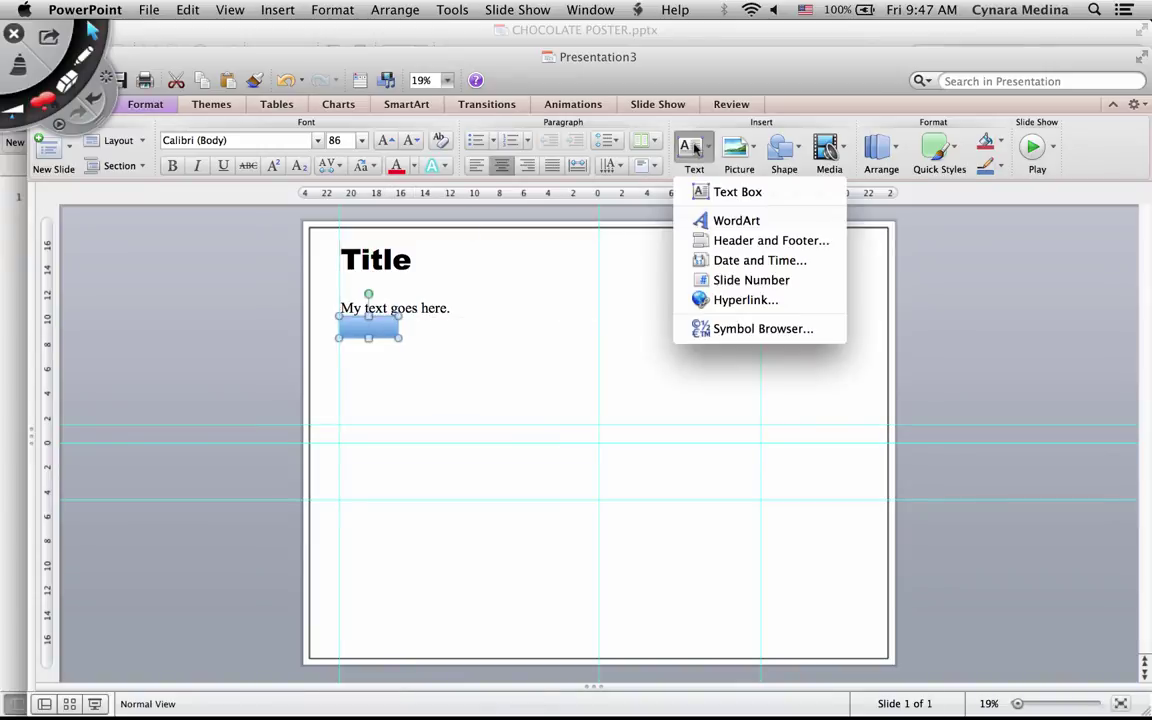
left_click(705, 196)
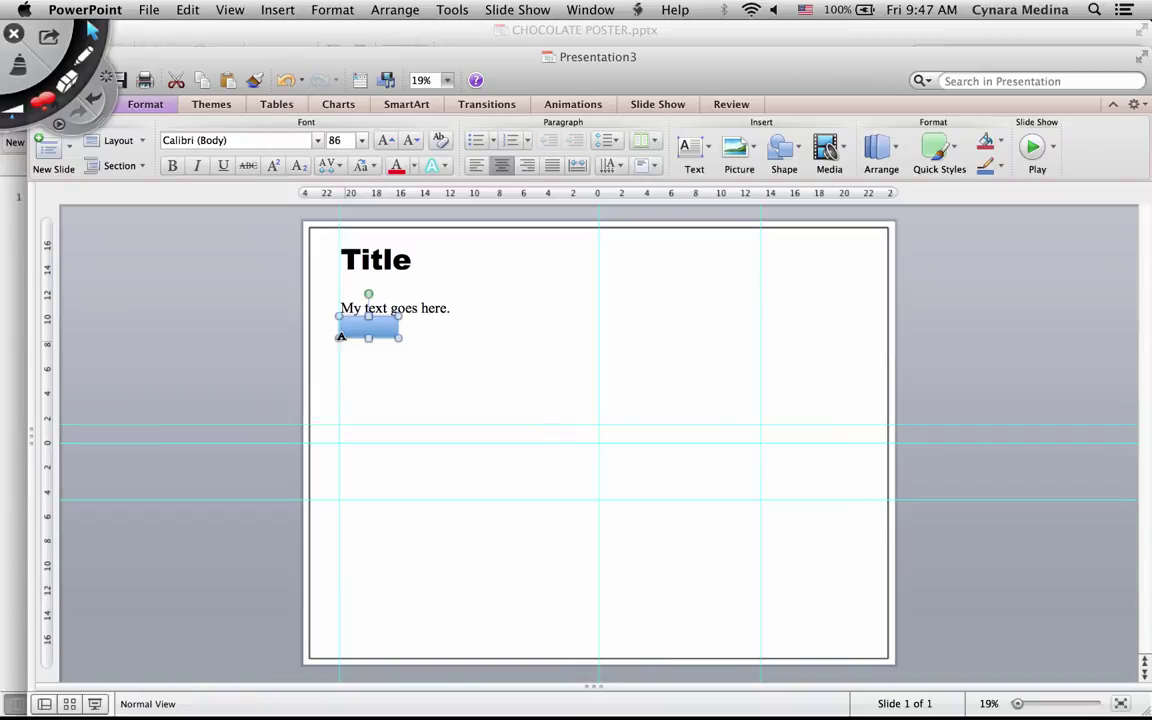
left_click_drag(339, 340, 530, 402)
type("text")
Resize the blue rectangle to 5.46 by 1.2 inches, then delete it
left_click(386, 330)
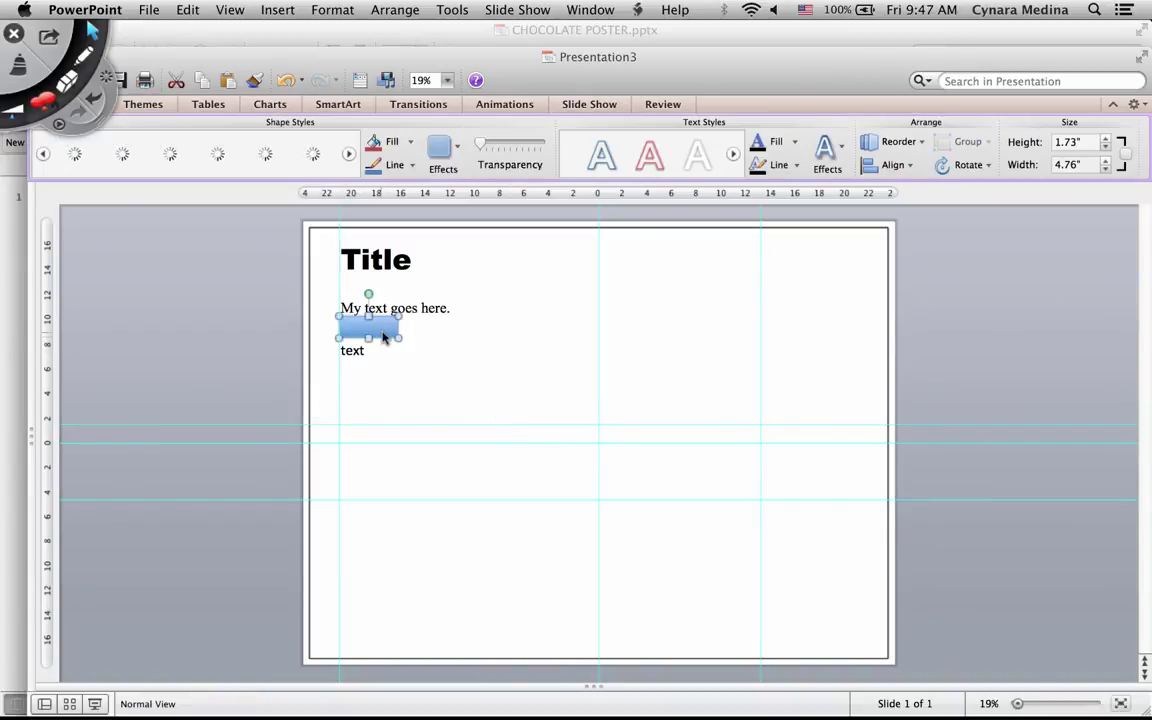
left_click_drag(386, 330, 374, 330)
left_click_drag(708, 362, 373, 326)
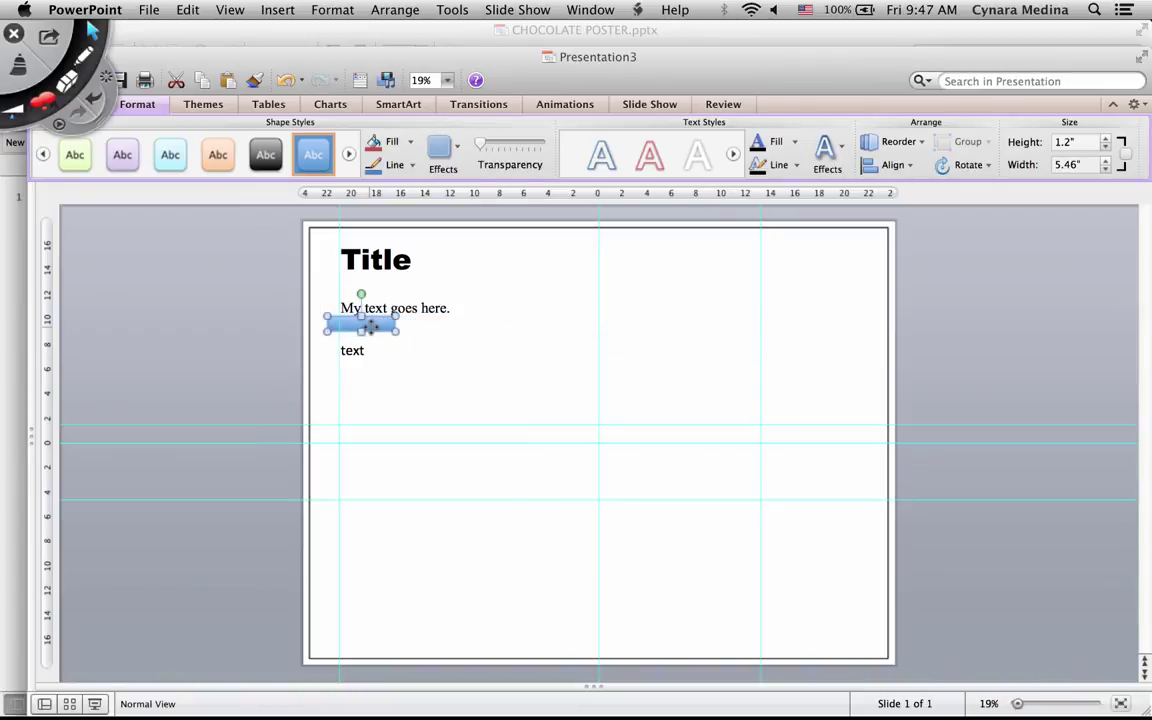
key("Delete")
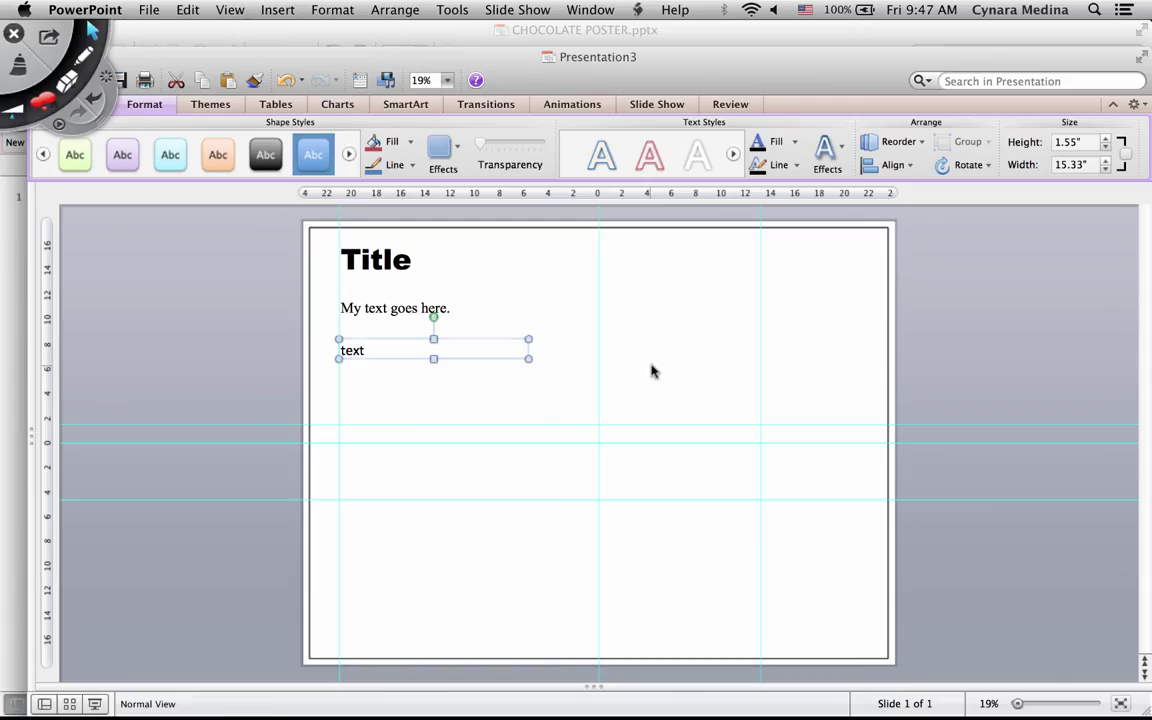
left_click(651, 372)
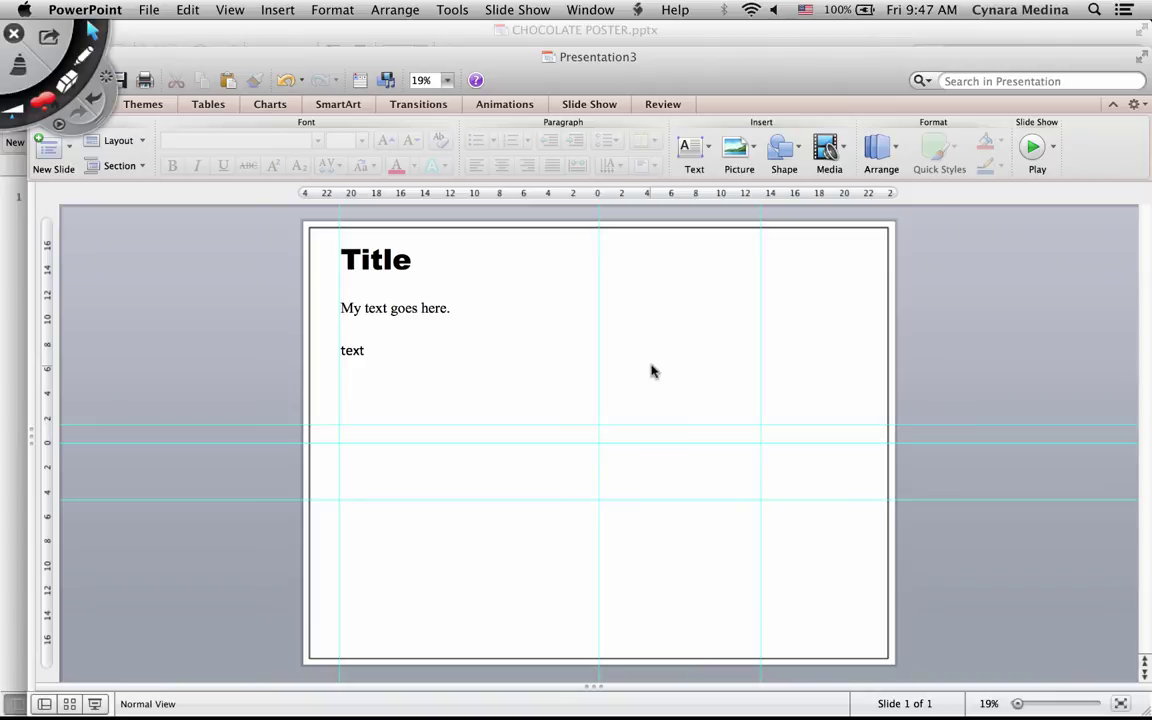
In Firefox's CC Search, pick Flickr as the source and enter 'chocolate' as the query
mouse_move(796, 698)
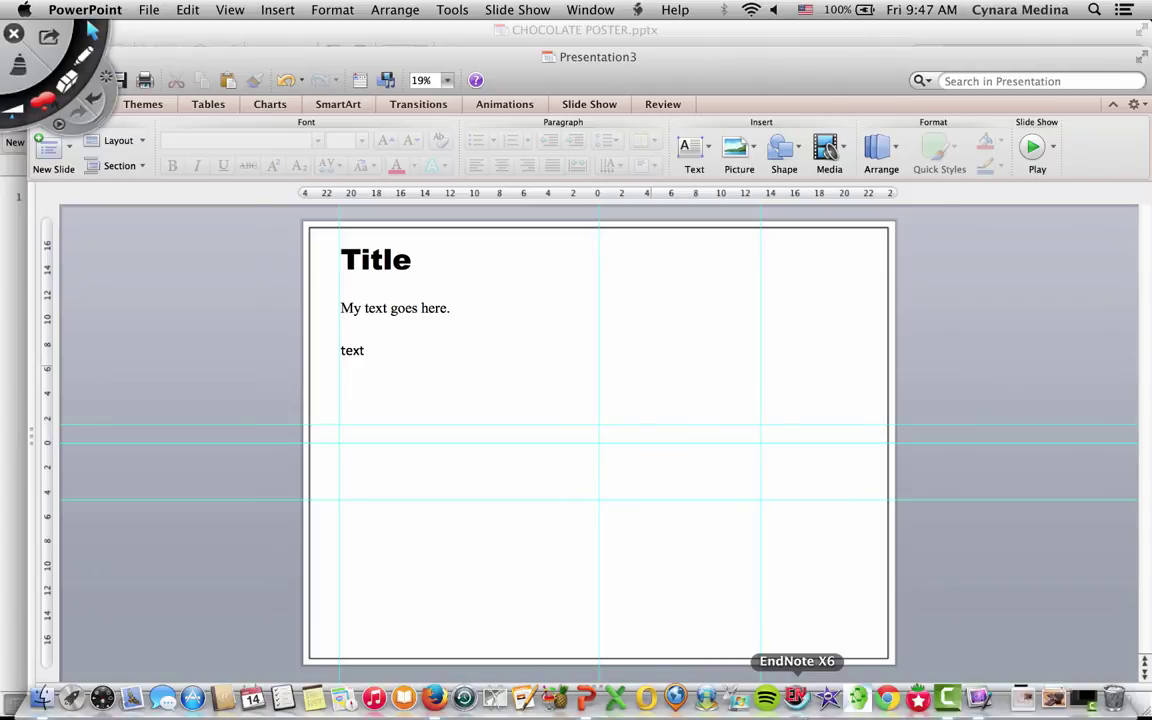
left_click(434, 698)
left_click(720, 44)
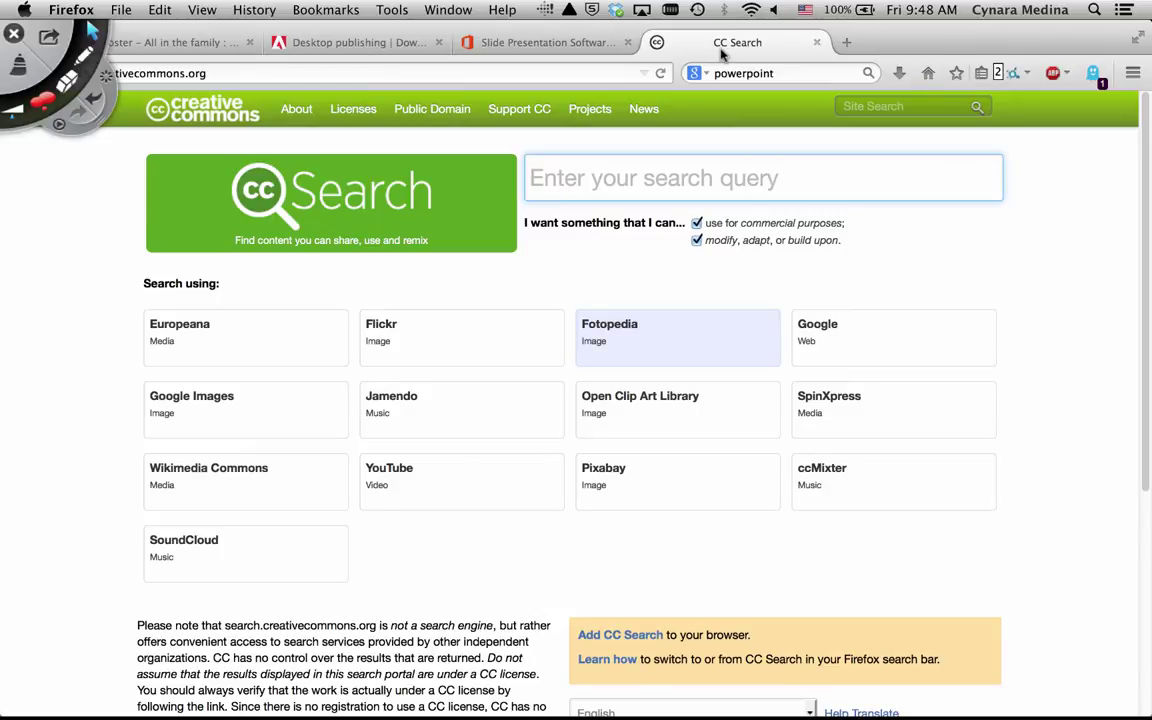
left_click(443, 332)
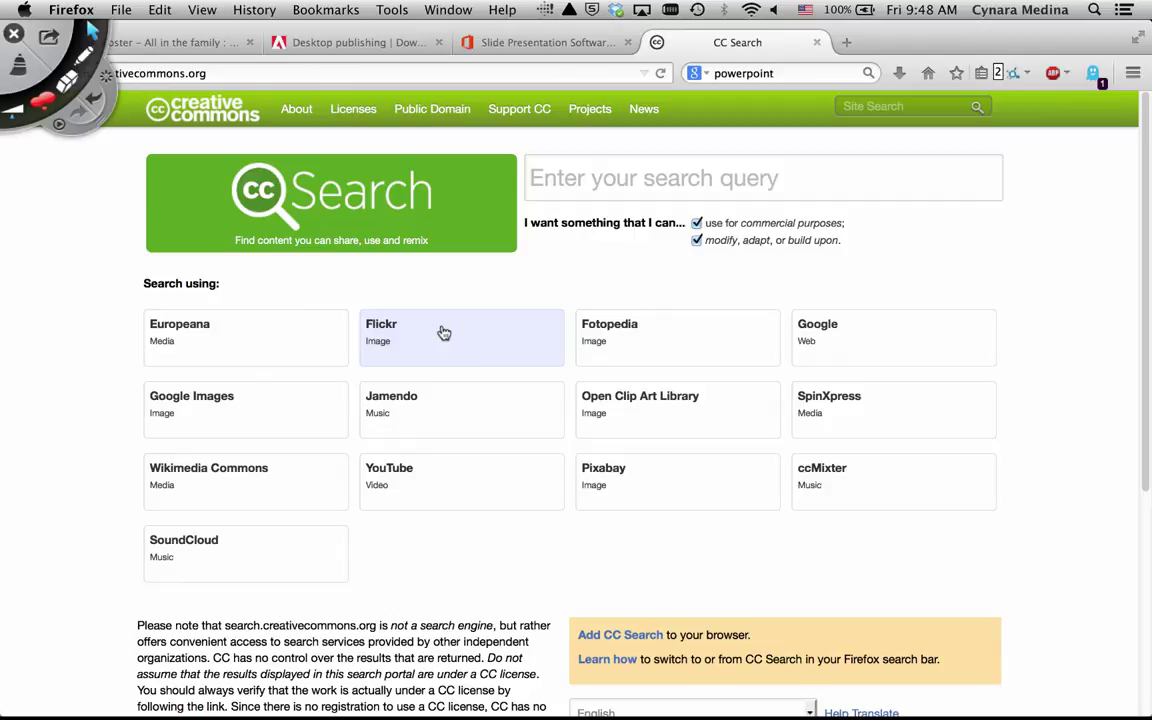
left_click(603, 167)
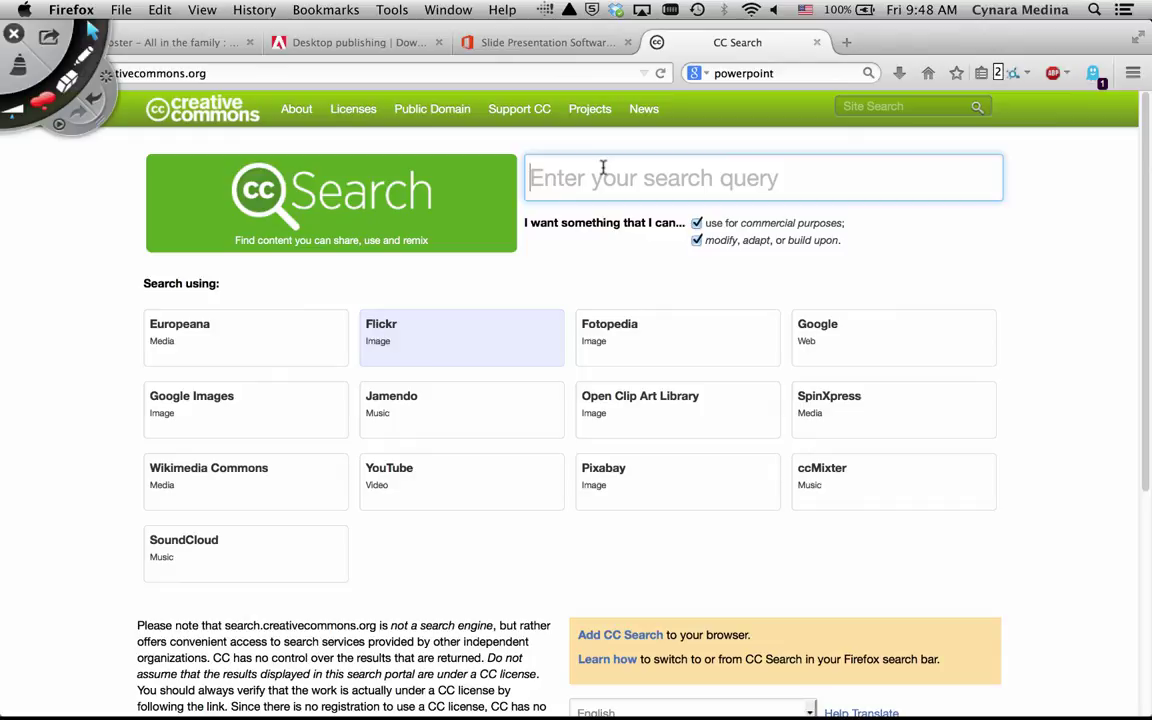
type("chocolate")
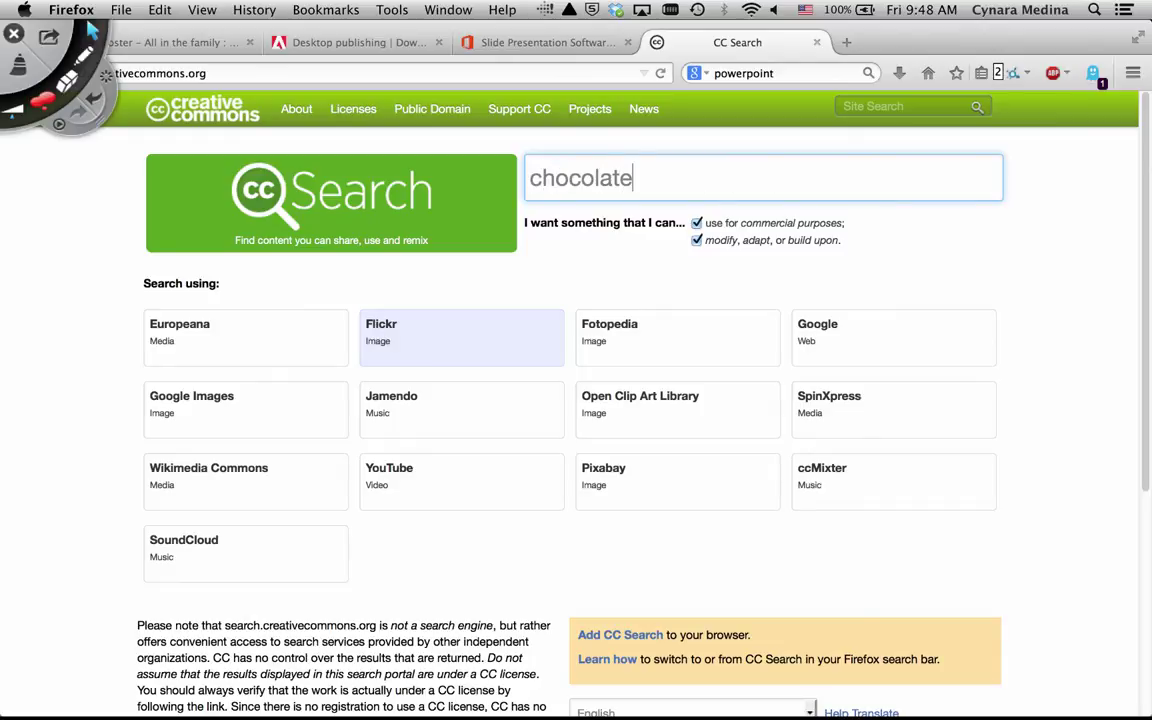
Run the Flickr chocolate search, open the caramel chocolate bar photo and show its download sizes
left_click(479, 351)
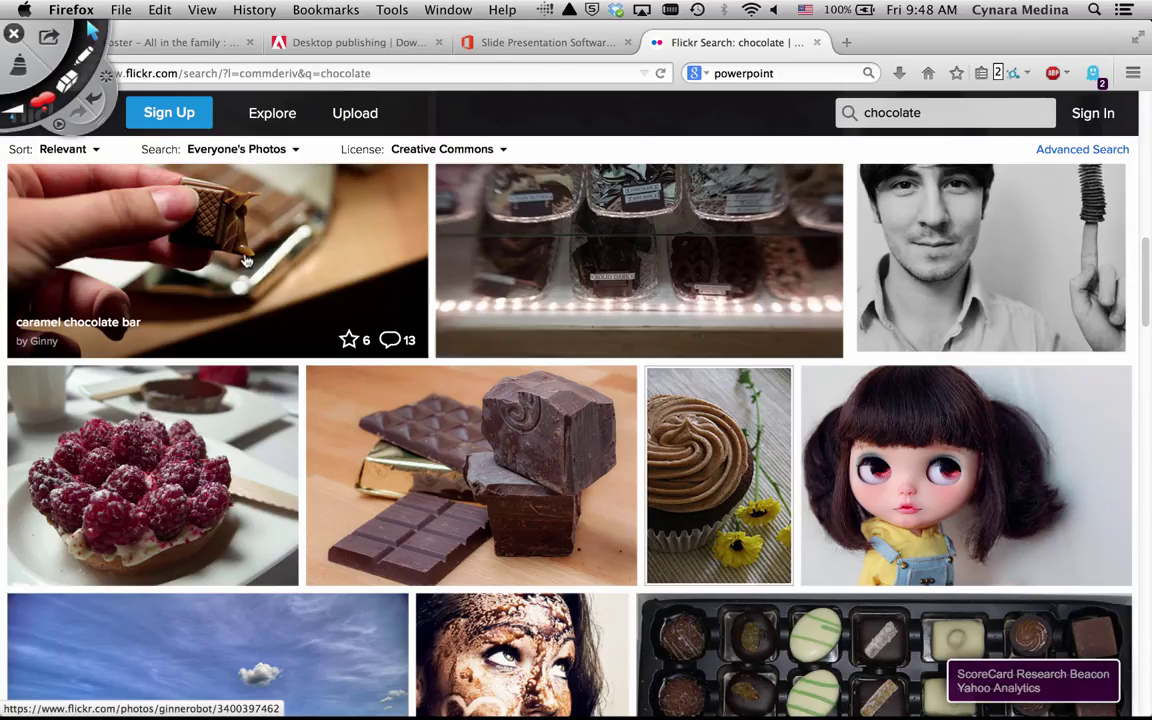
left_click(245, 260)
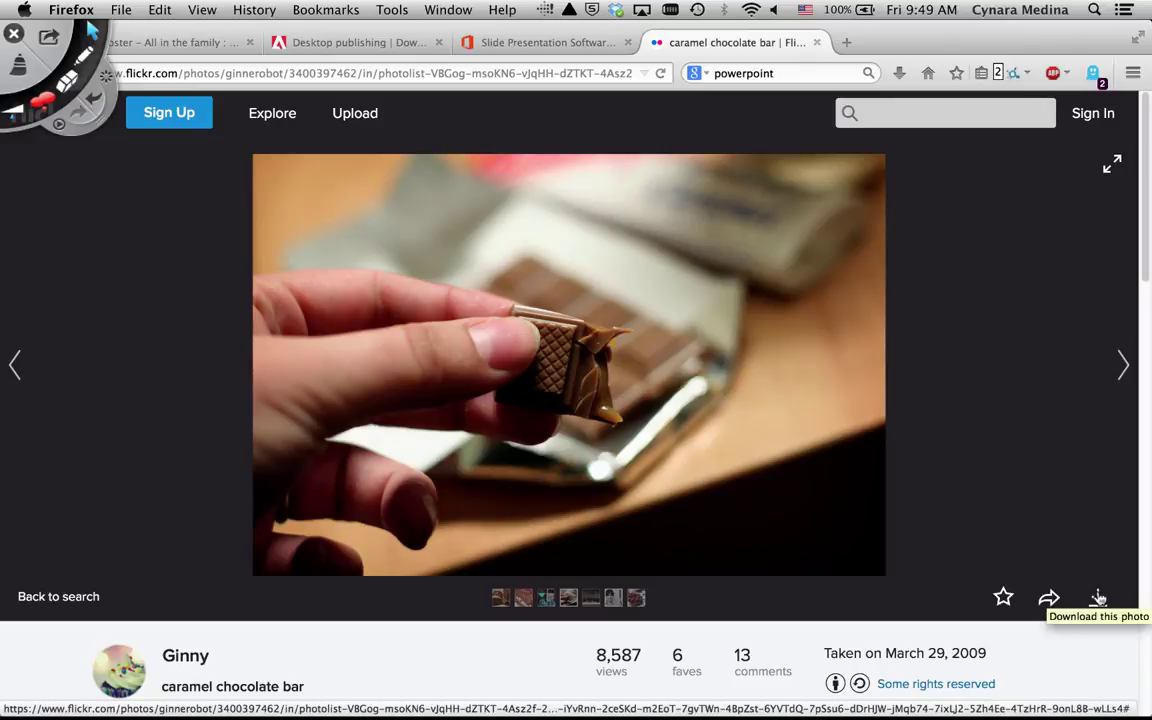
left_click(1098, 598)
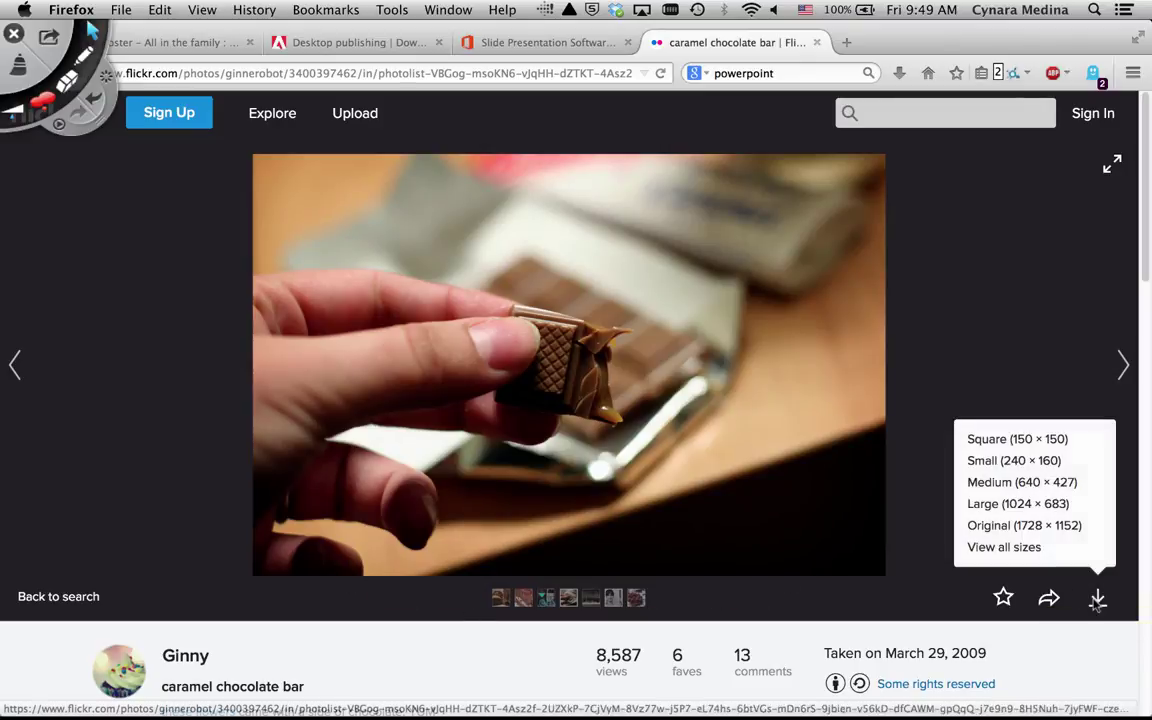
Download the original-size photo, place it on the slide at 14.28 × 21.42 inches, and set a vertical guide at 22
left_click(1060, 533)
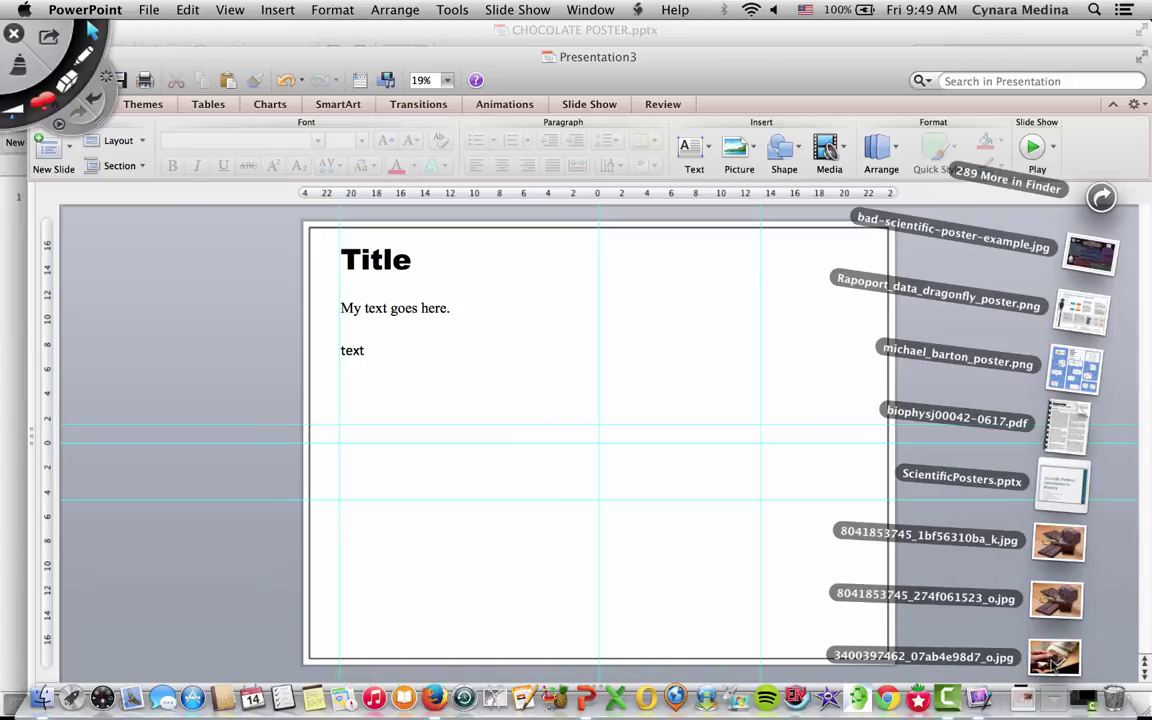
left_click_drag(1053, 665, 728, 341)
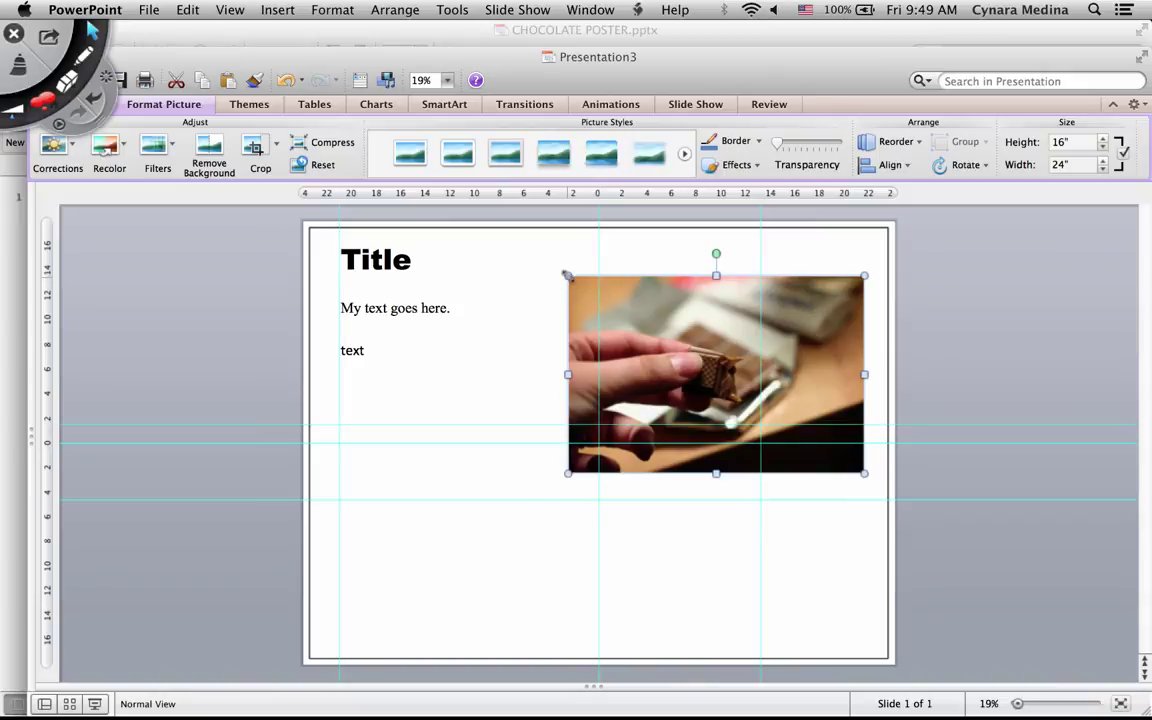
left_click_drag(567, 275, 631, 295)
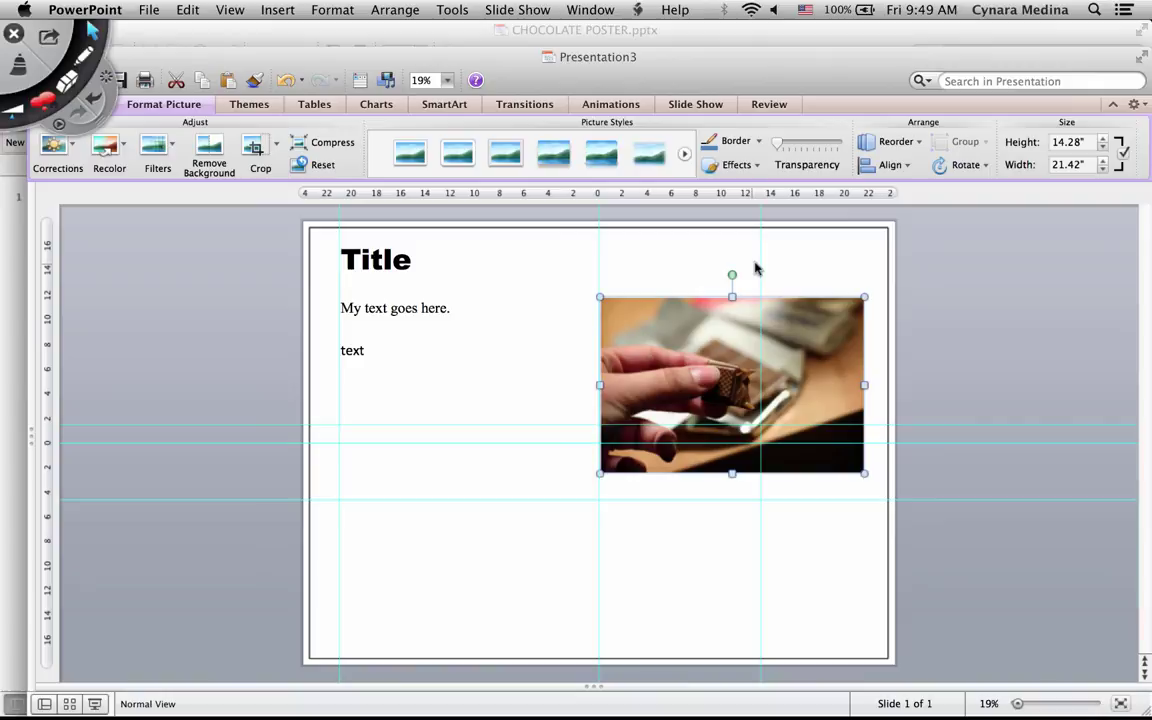
left_click_drag(761, 268, 864, 260)
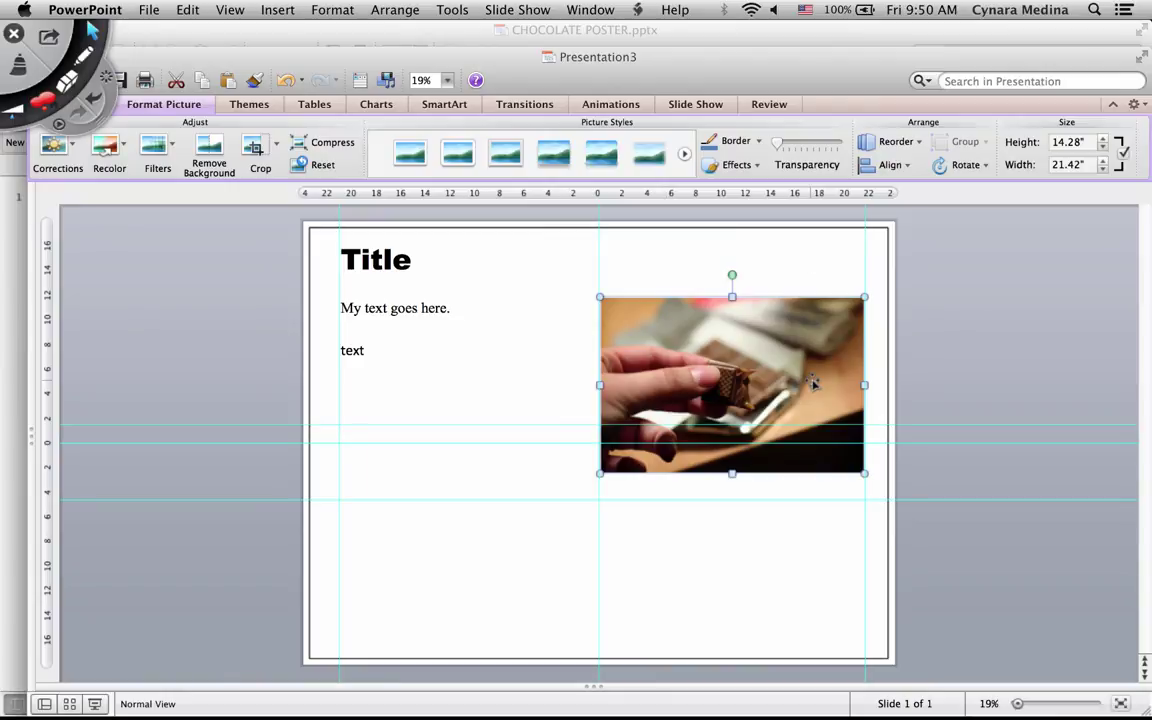
mouse_move(1010, 712)
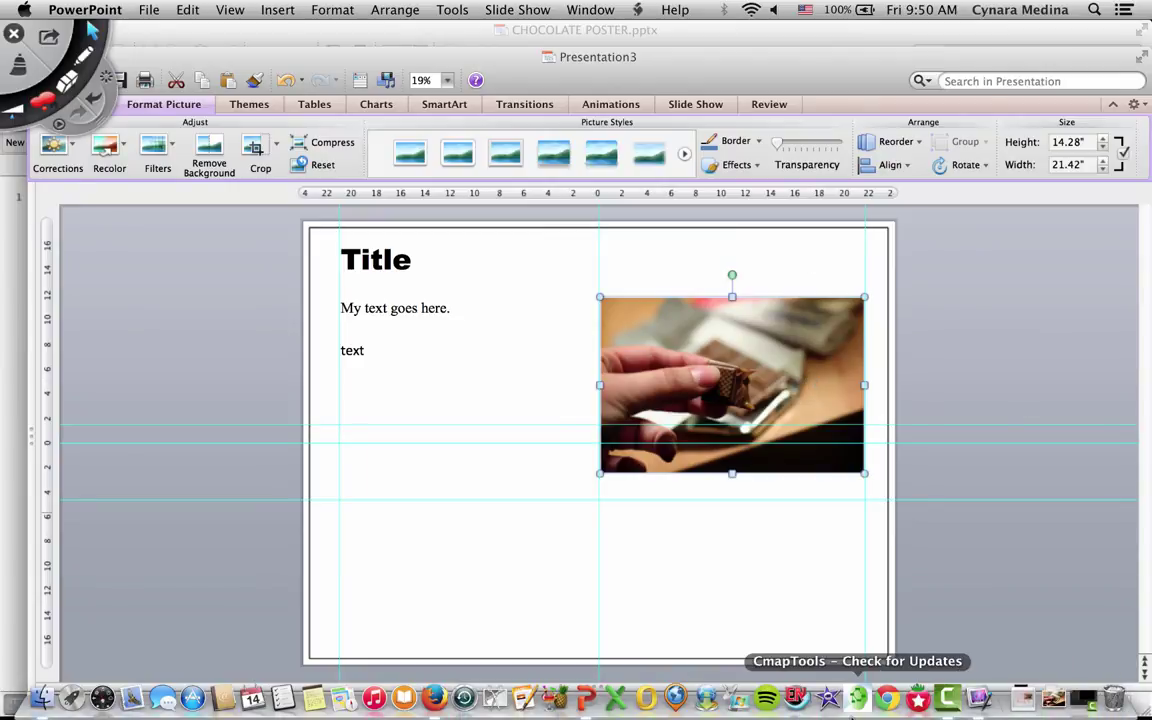
Scroll the Flickr caramel chocolate bar page to read its author, date and licence details
left_click(434, 697)
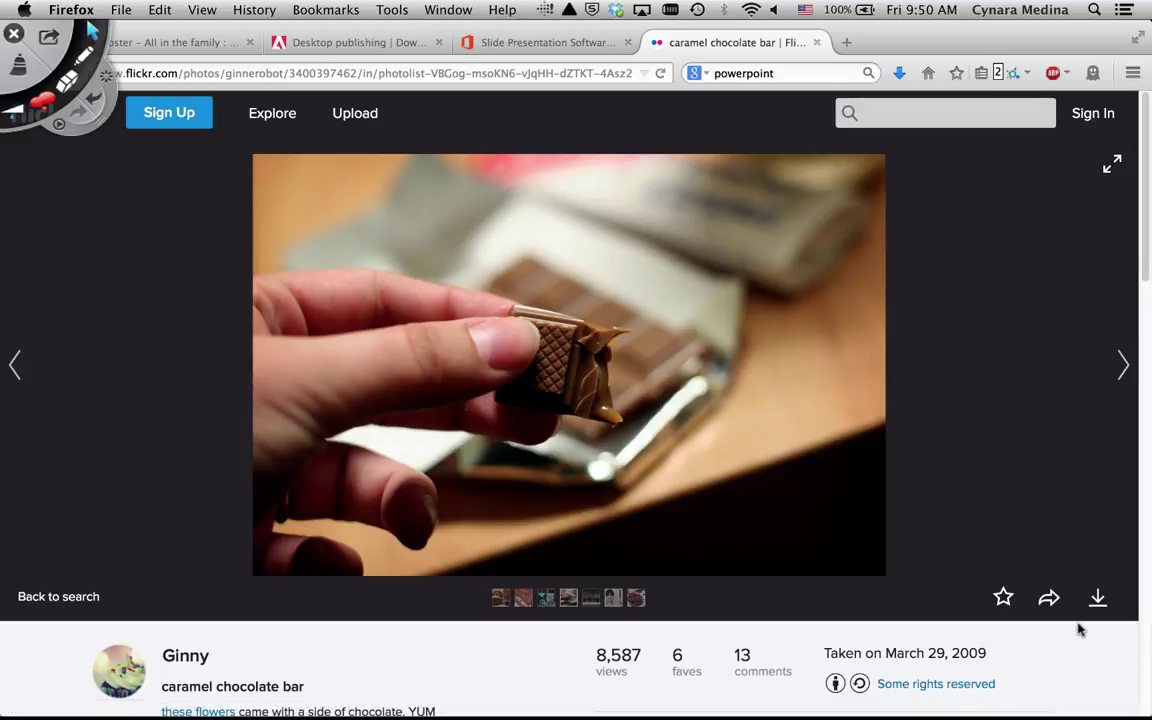
scroll(1040, 610, "down", 2)
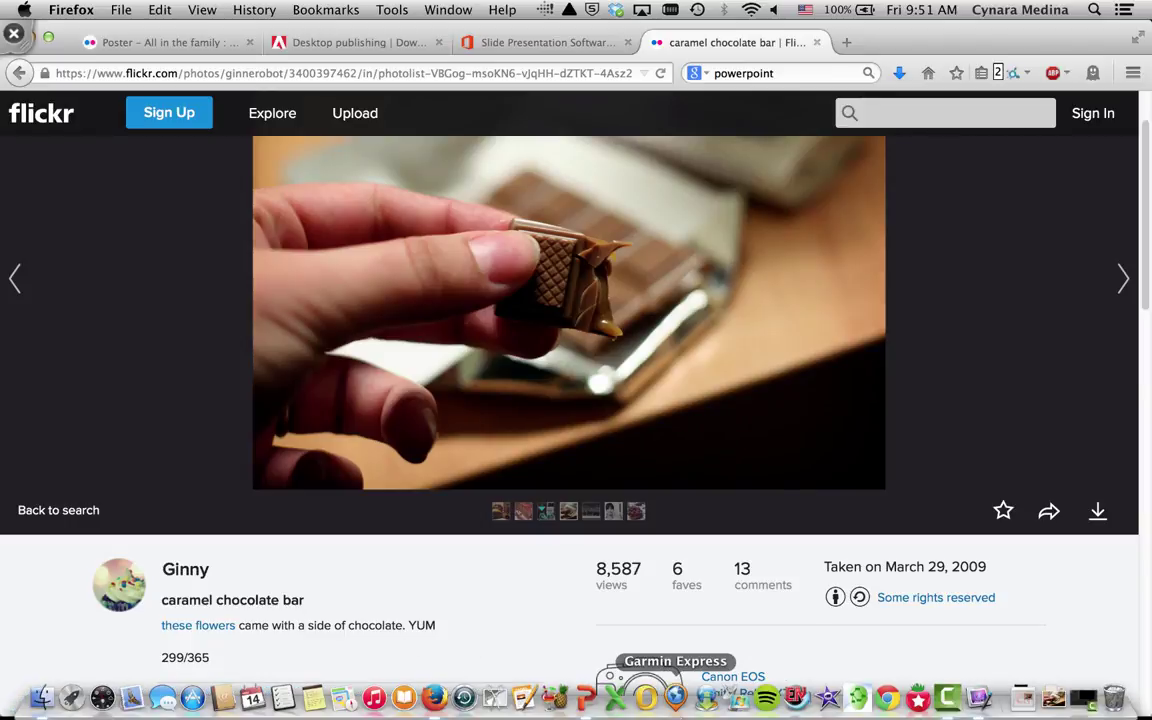
Paste the photo's author and title into the caption box under the photo, checking Flickr for the date
left_click(586, 697)
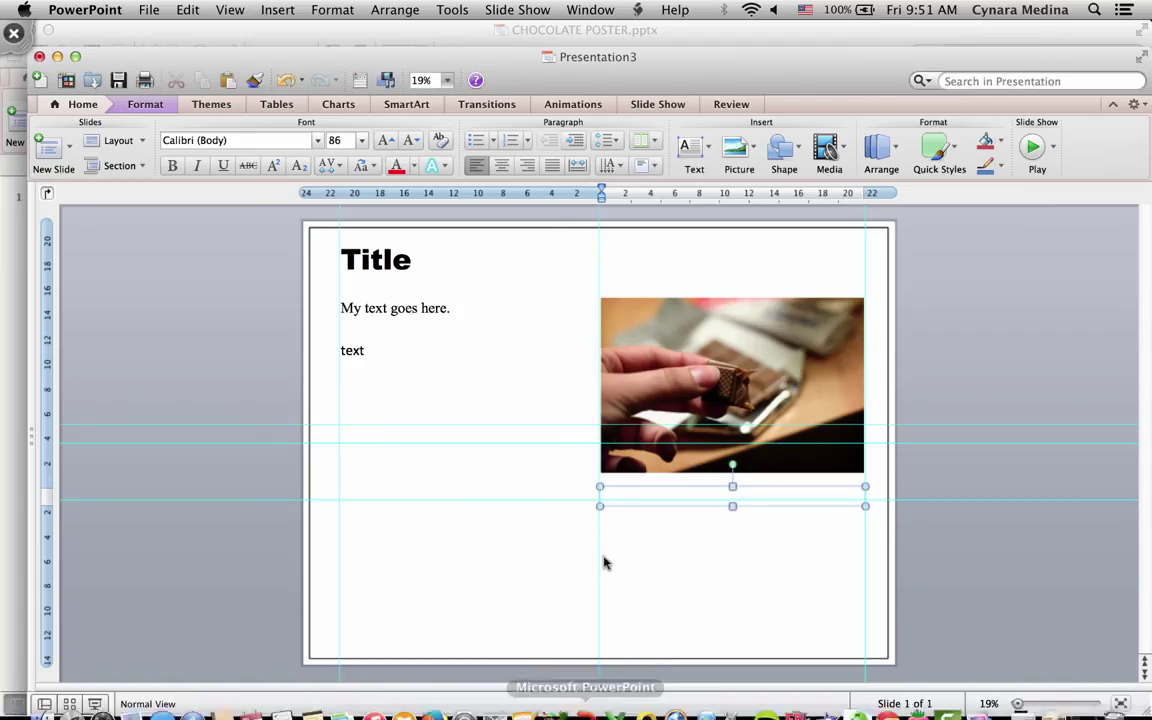
left_click(622, 495)
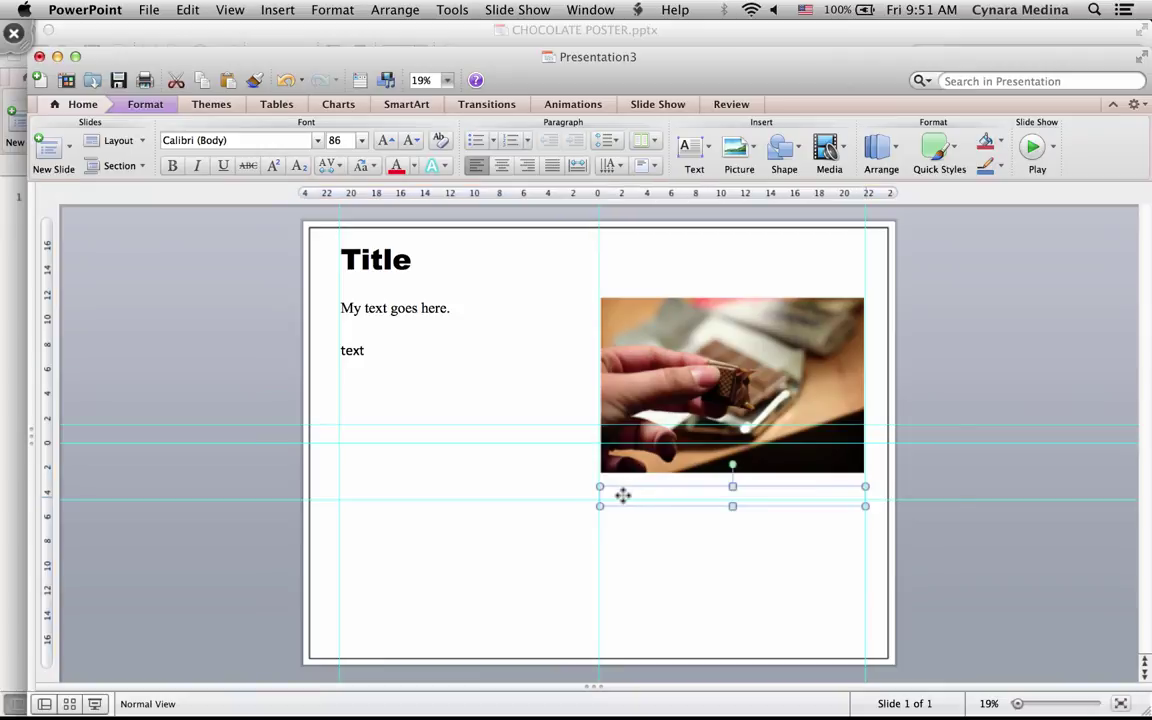
type("Ginny. Caramel chocolate bar.")
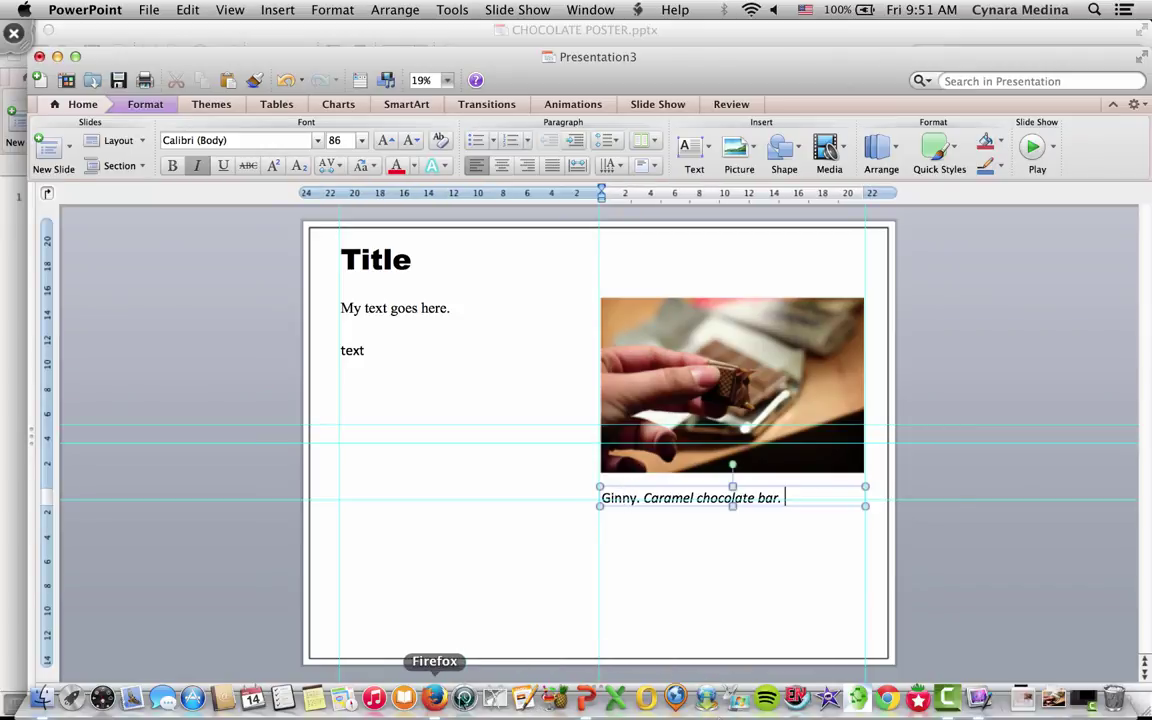
left_click(435, 697)
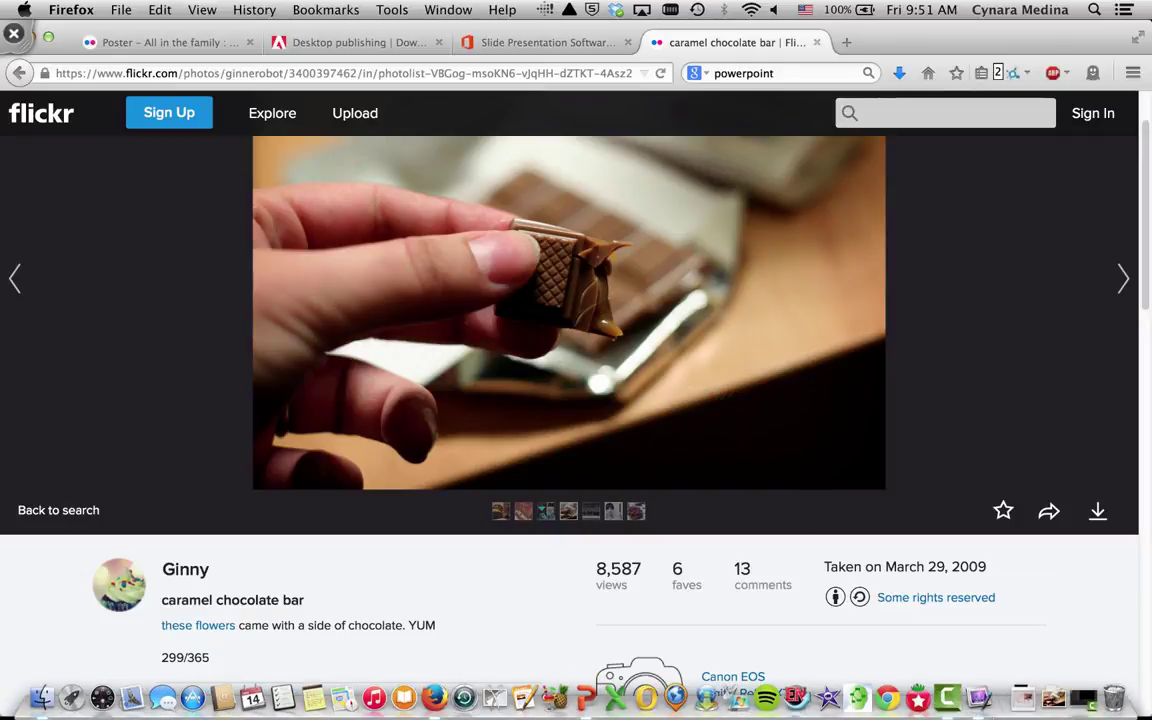
left_click(977, 697)
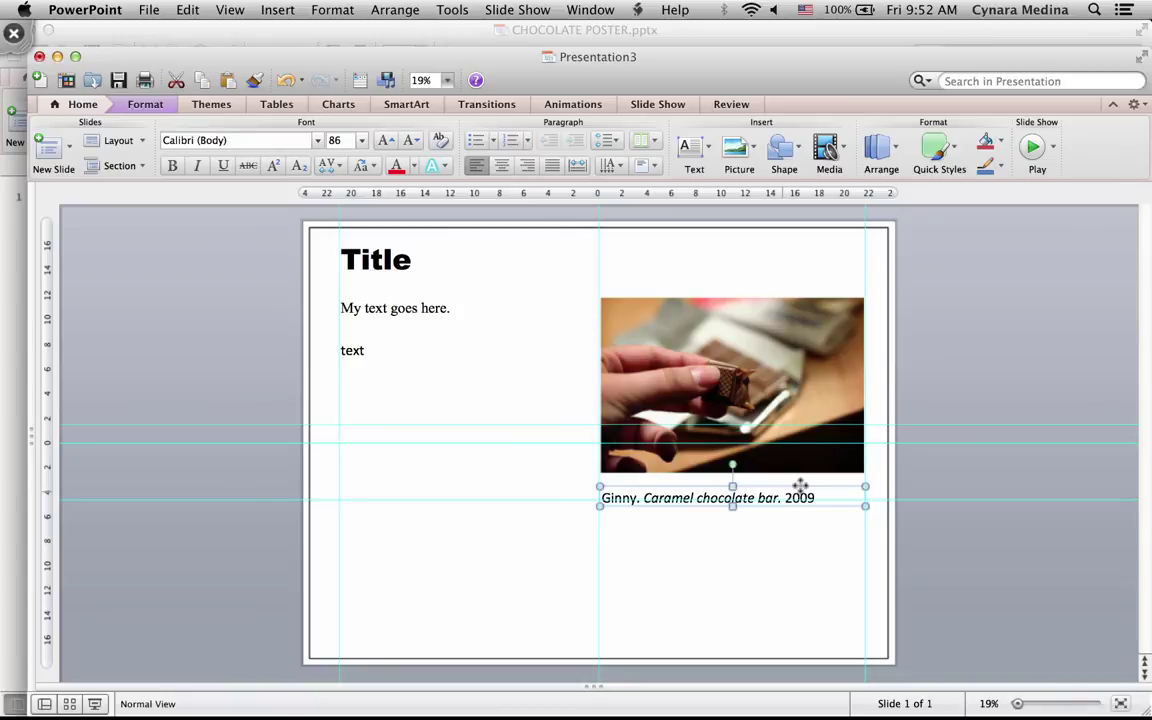
Set the caption to Times New Roman 60 point and move it against the photo's bottom edge
left_click(316, 141)
mouse_move(283, 261)
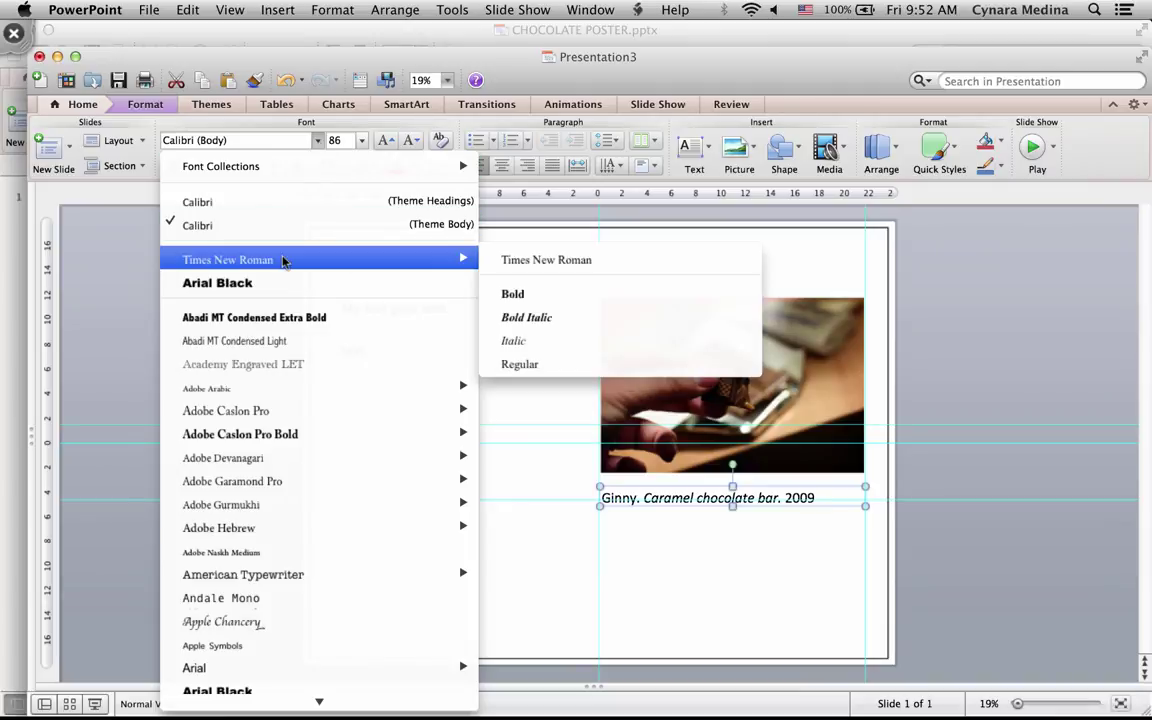
left_click(507, 262)
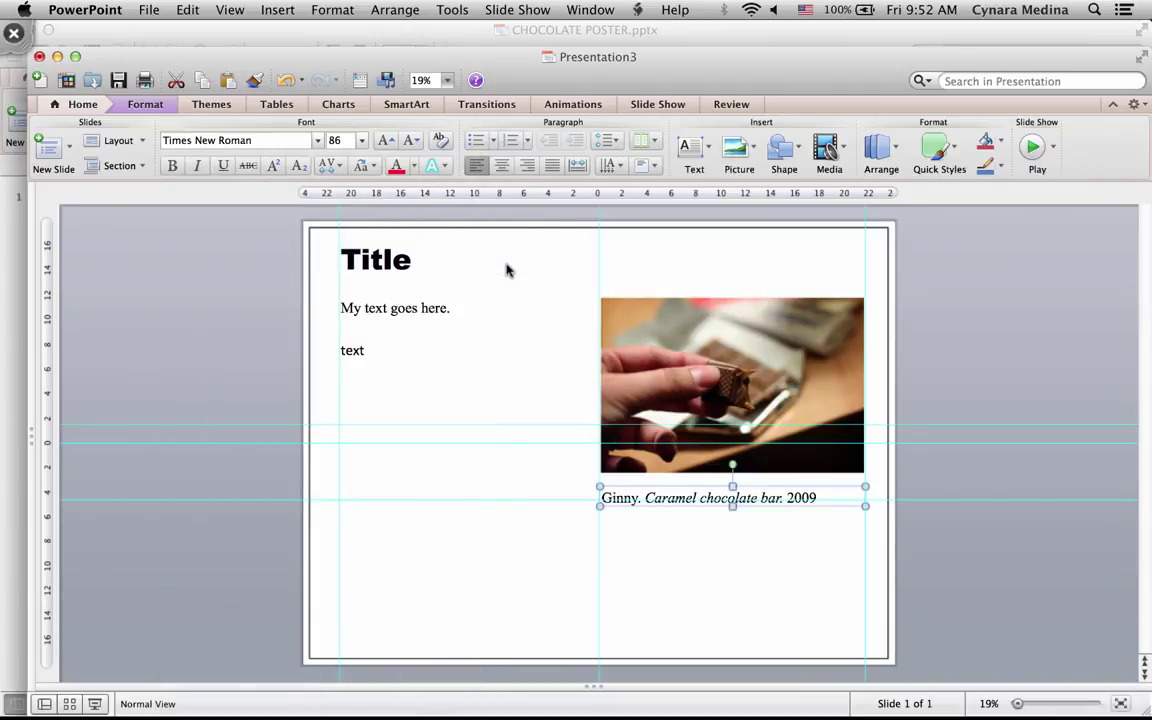
left_click(410, 141)
left_click(410, 141)
left_click(410, 141)
mouse_move(785, 490)
left_mouse_down()
mouse_move(784, 463)
mouse_move(798, 476)
left_mouse_up()
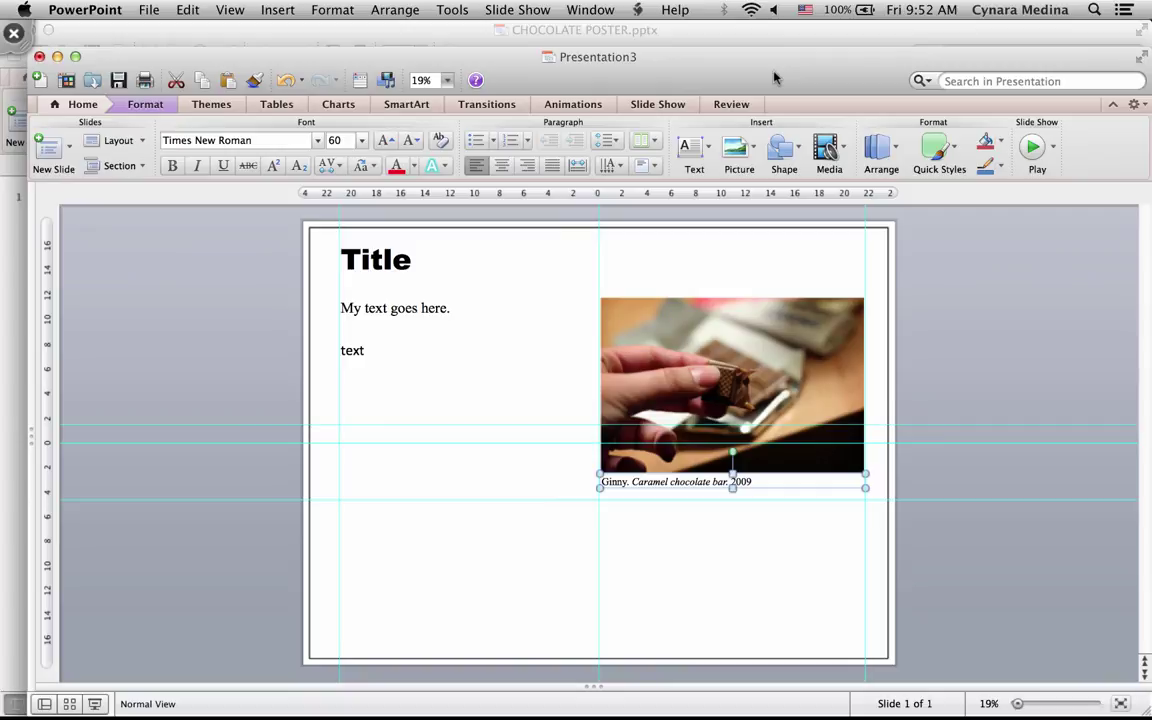
Make the caption text white on a black background
left_click(413, 167)
left_click(393, 204)
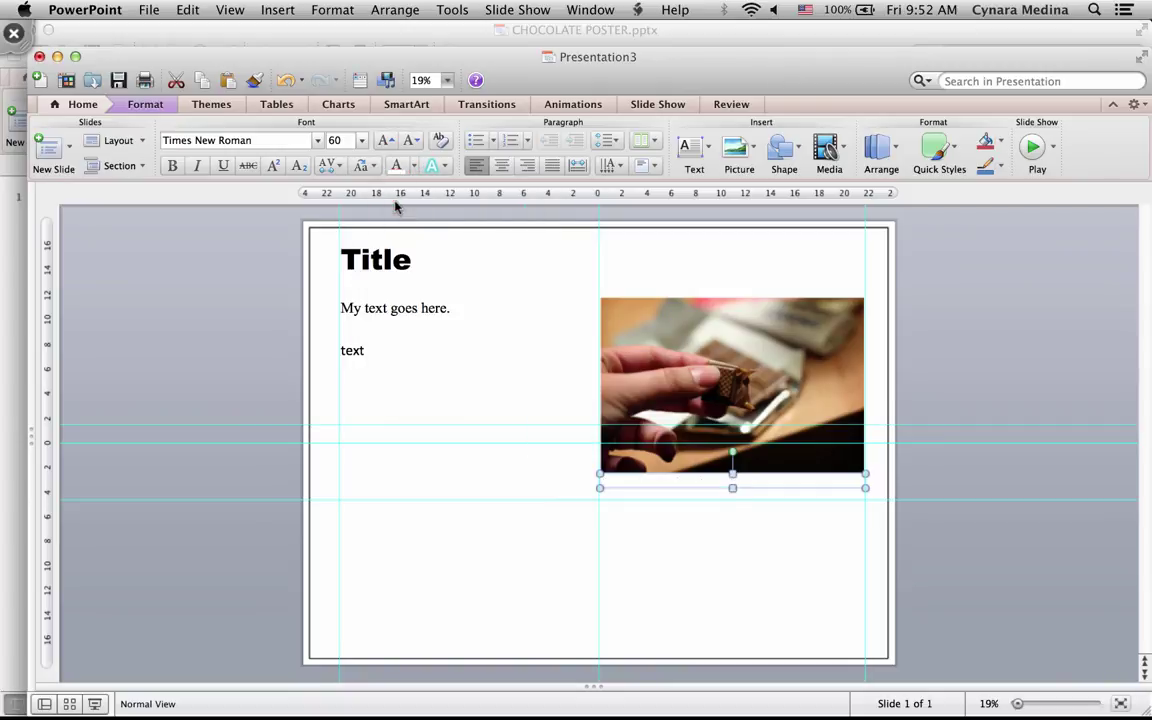
left_click(962, 147)
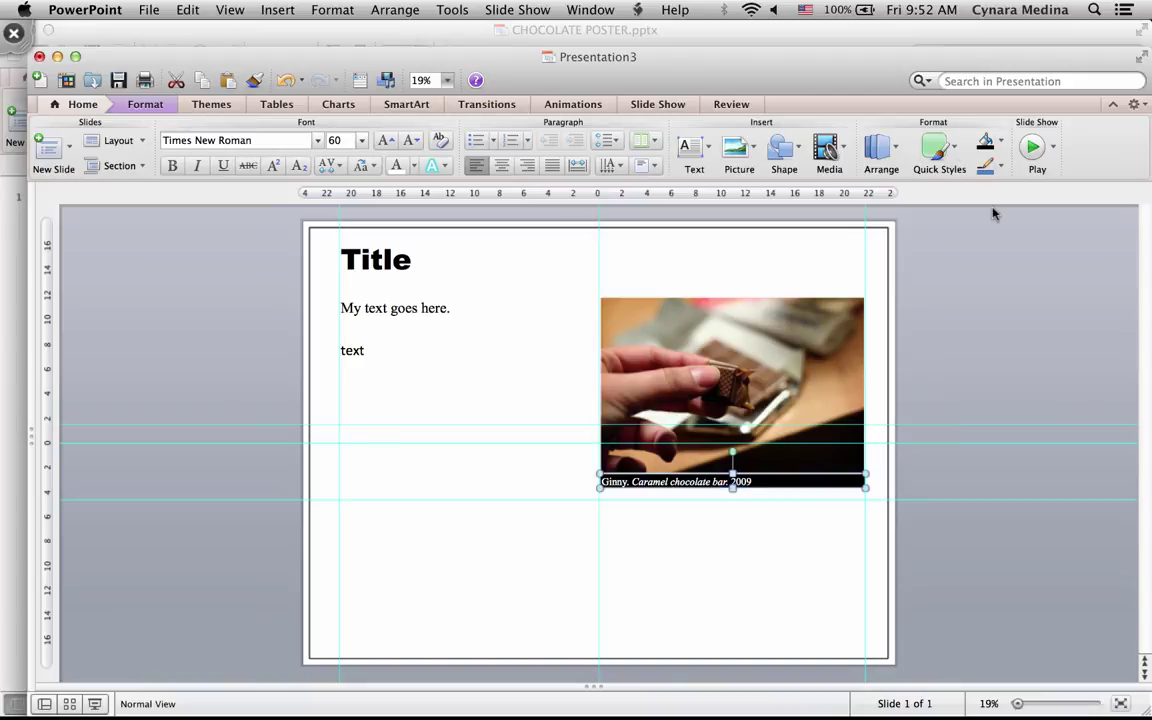
left_click(790, 557)
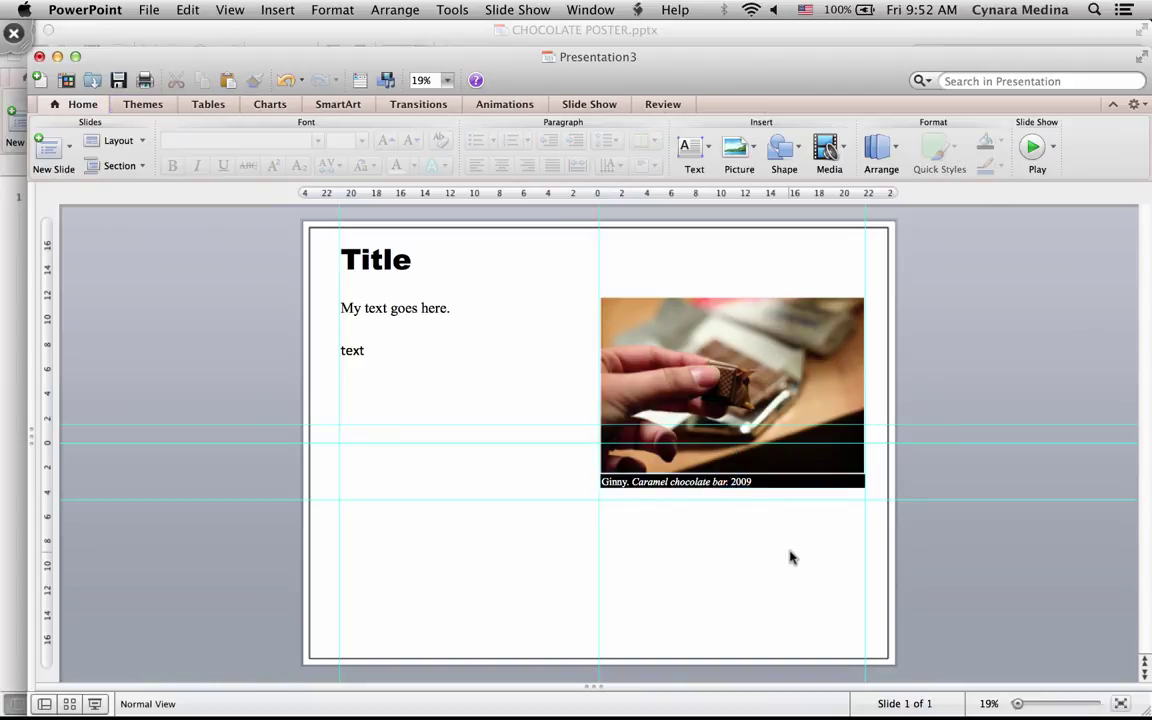